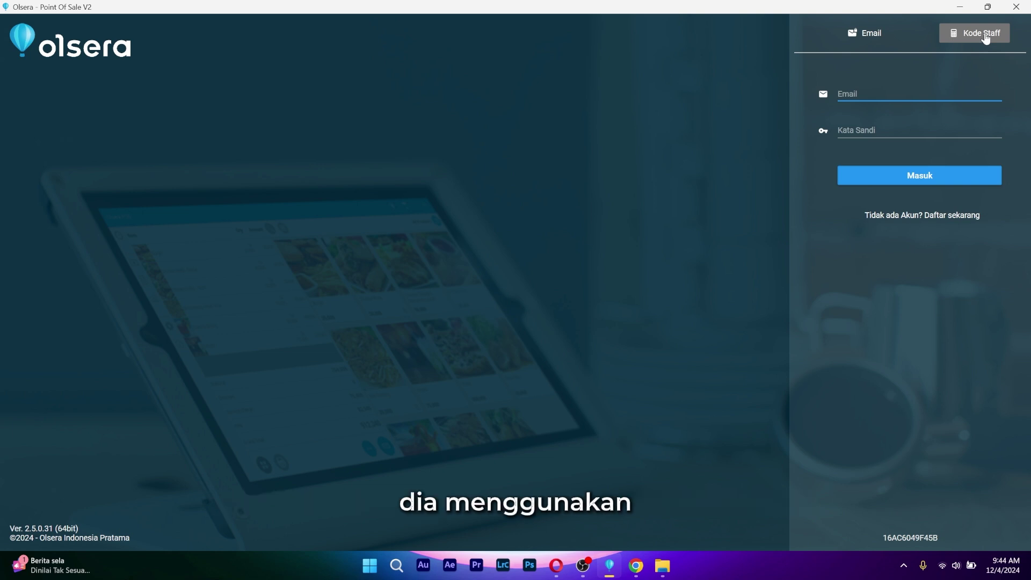
# Step: Log in with the staff code method using URL ID wabi-sabi, staff code staff1 and the account password
pyautogui.click(986, 36)
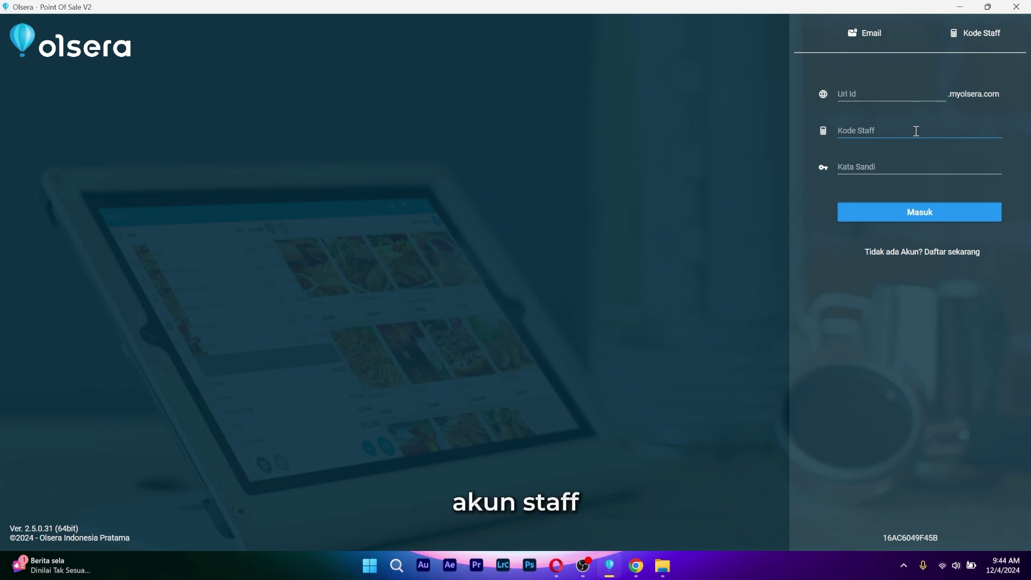
pyautogui.click(894, 93)
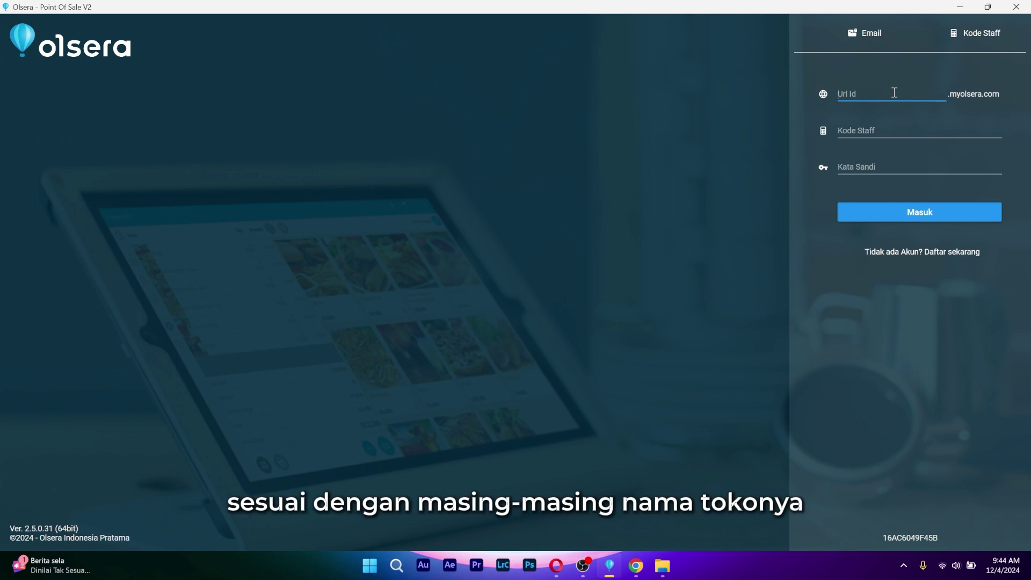
pyautogui.write('wabi-sabi')
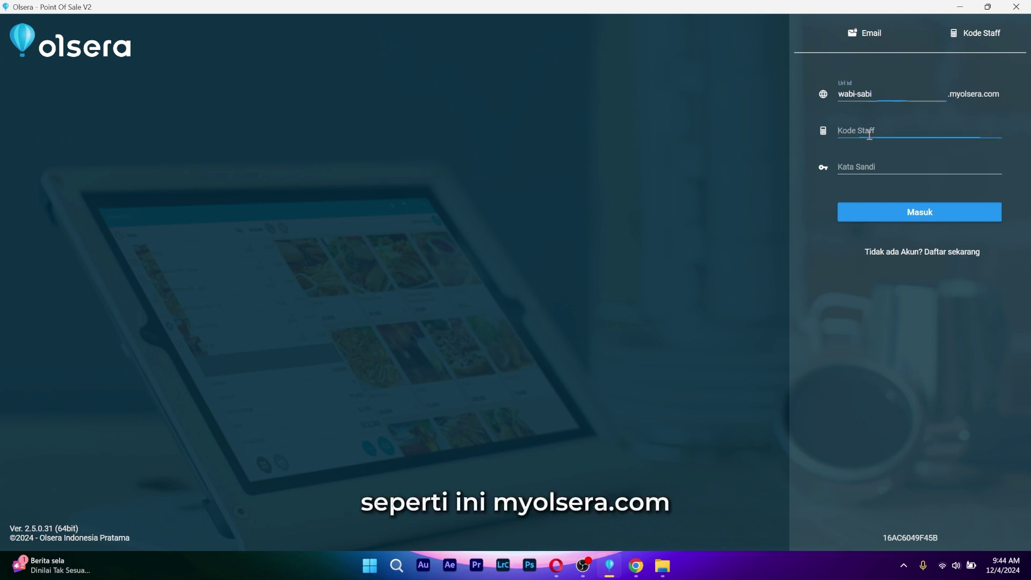
pyautogui.press('Tab')
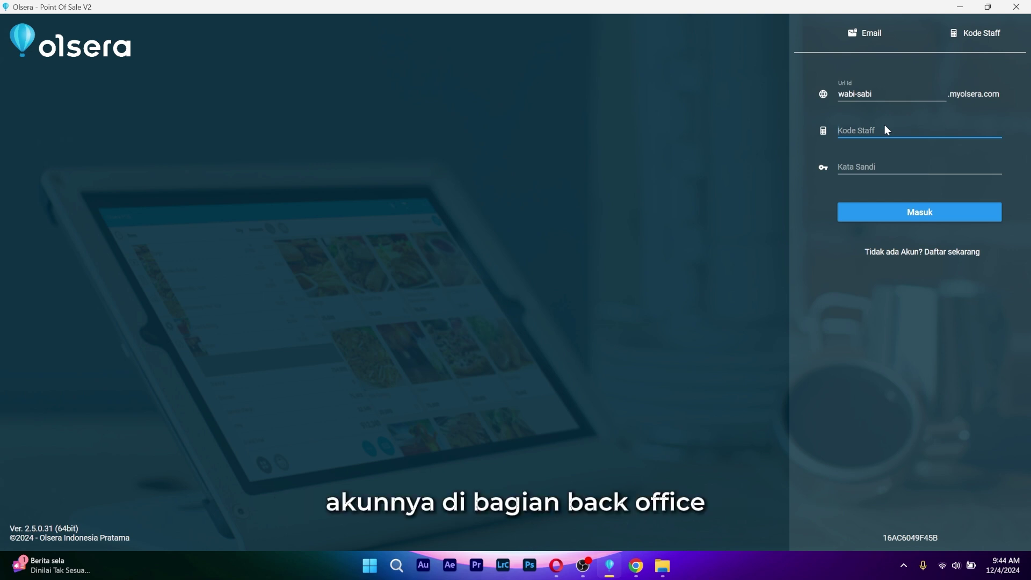
pyautogui.write('staff1')
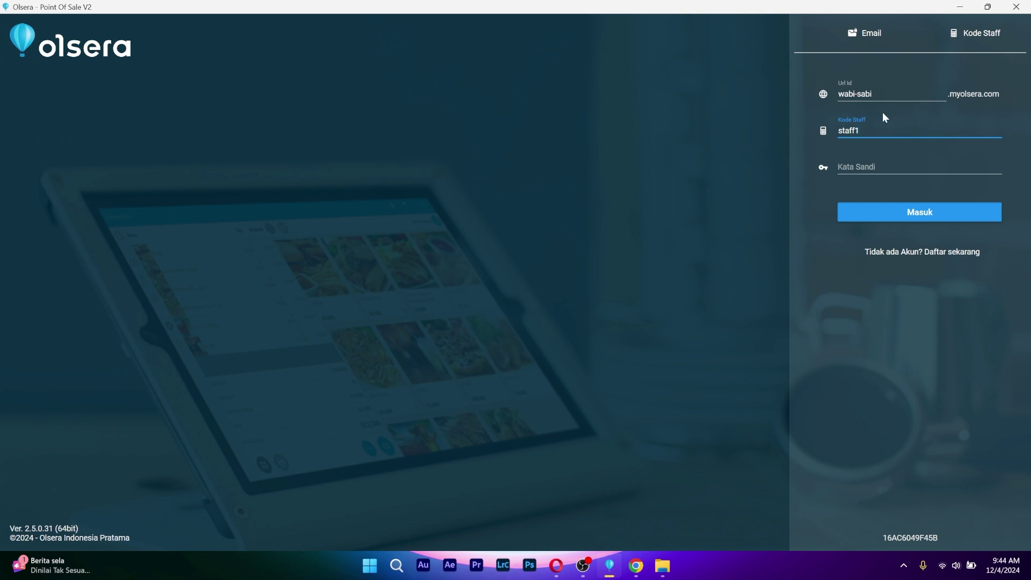
pyautogui.click(886, 167)
pyautogui.write('•••')
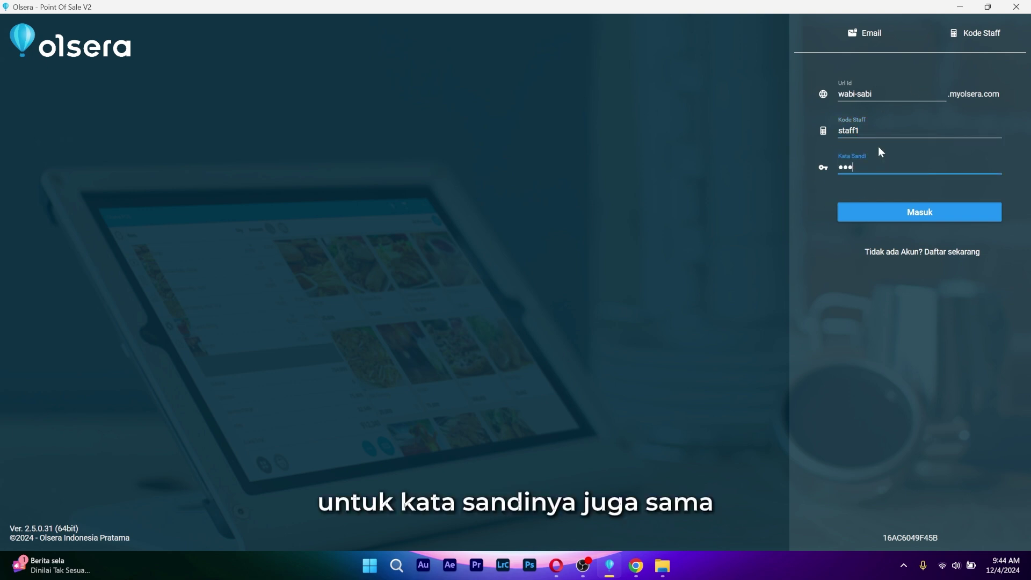
pyautogui.click(937, 212)
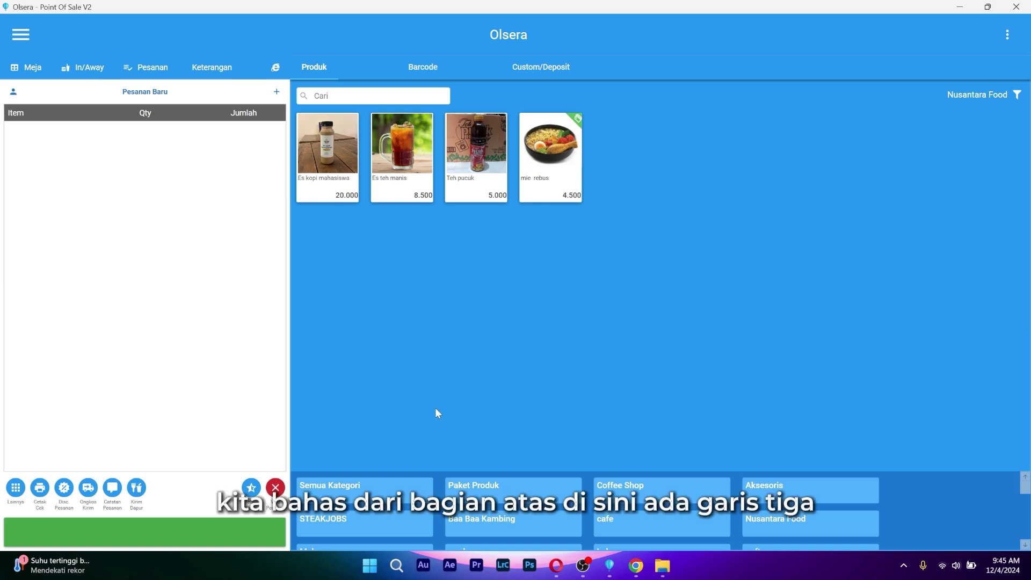
# Step: View the Transaksi page and the Inventori product list
pyautogui.click(21, 35)
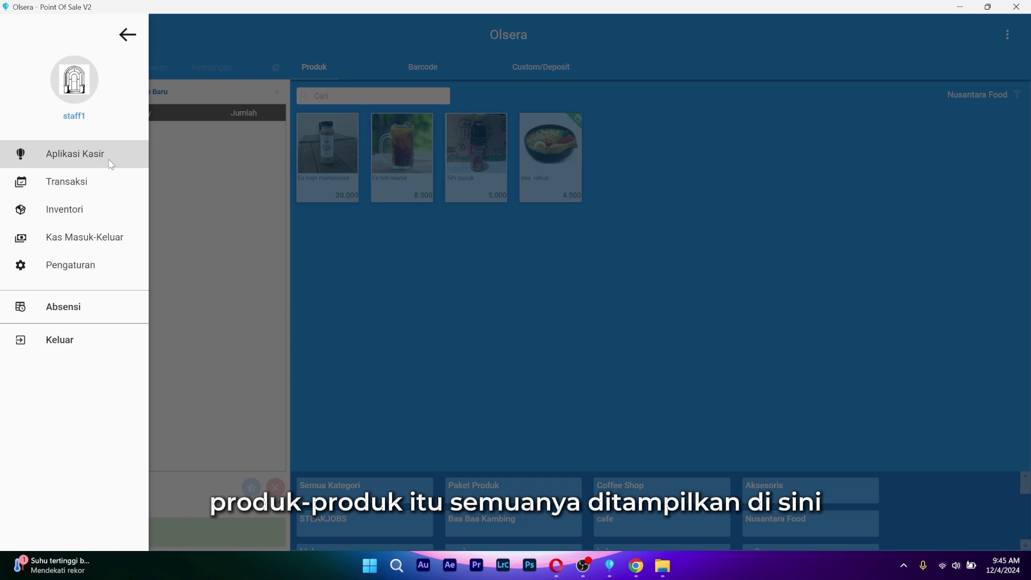
pyautogui.click(97, 181)
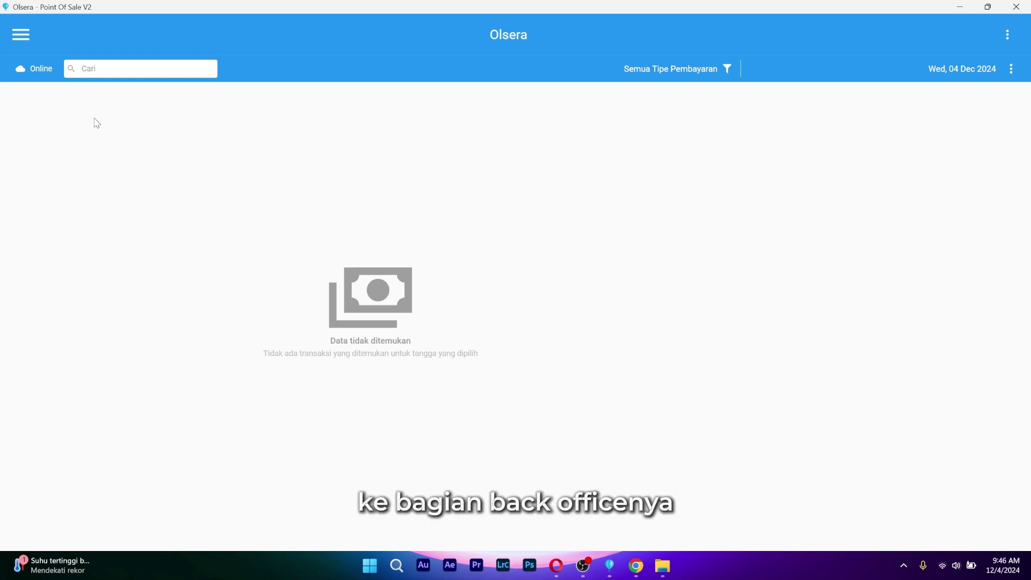
pyautogui.click(21, 34)
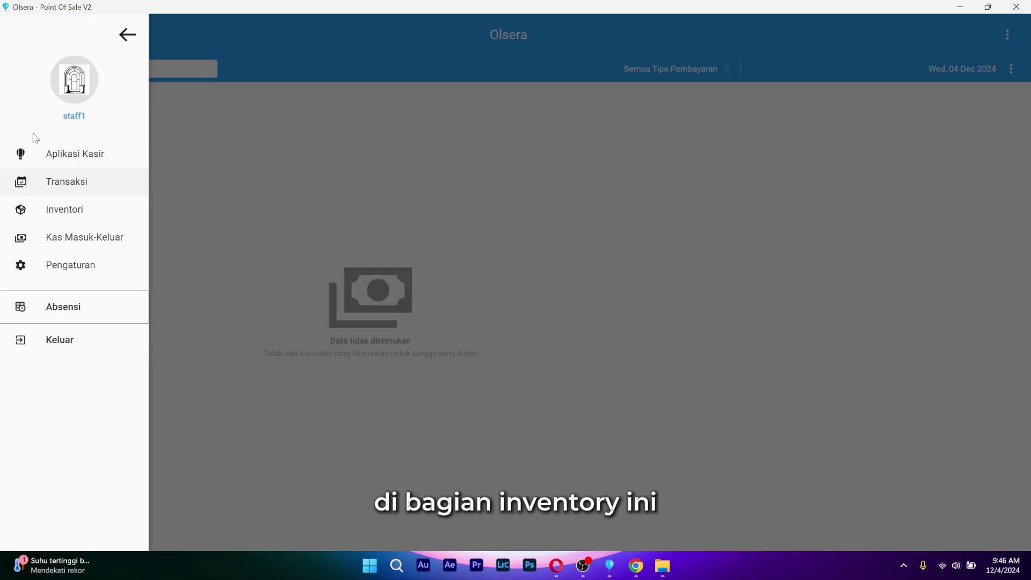
pyautogui.click(61, 213)
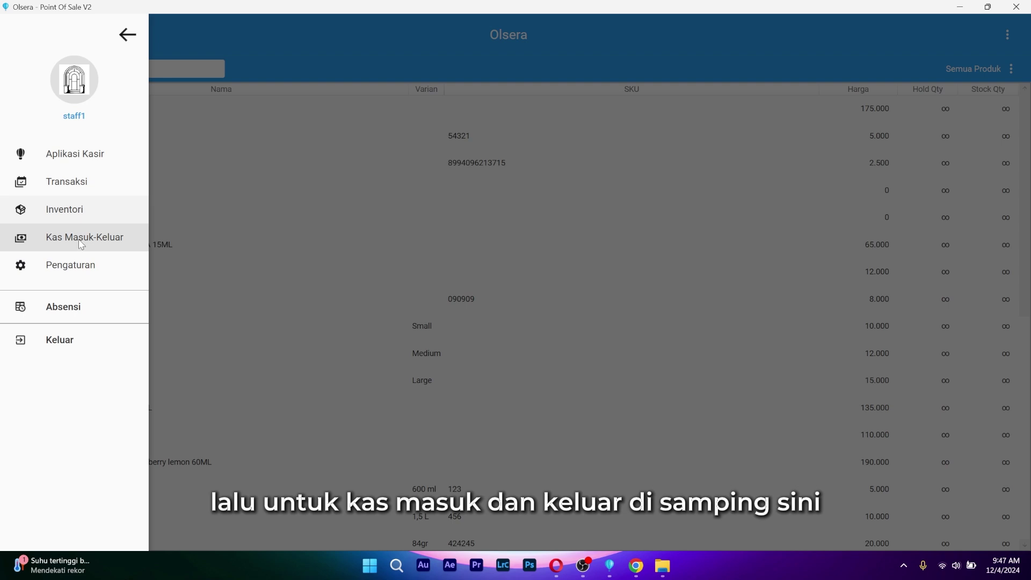
# Step: View the Kas Masuk-Keluar page and its date picker, closing the calendar without choosing a date
pyautogui.click(82, 245)
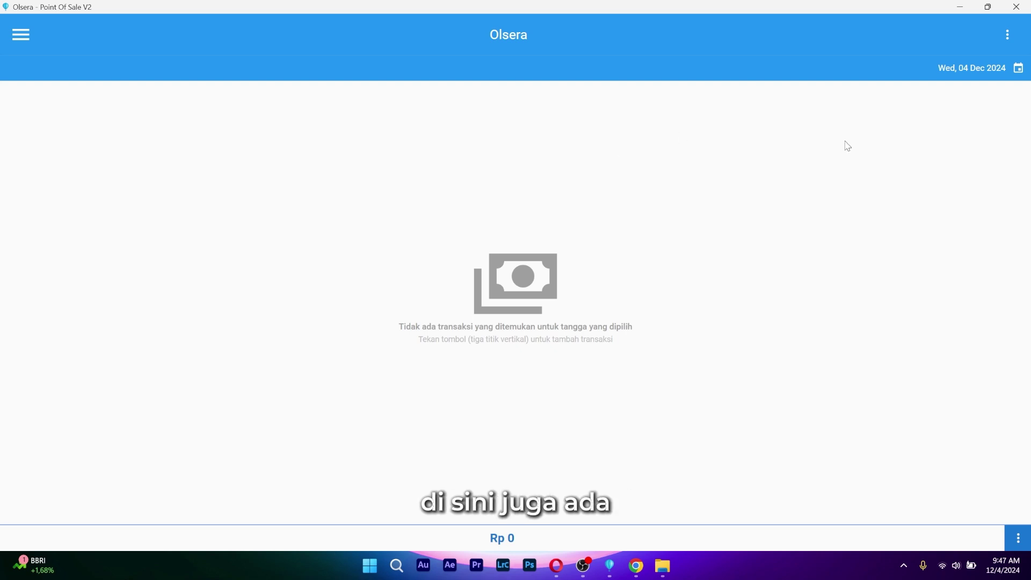
pyautogui.click(1020, 70)
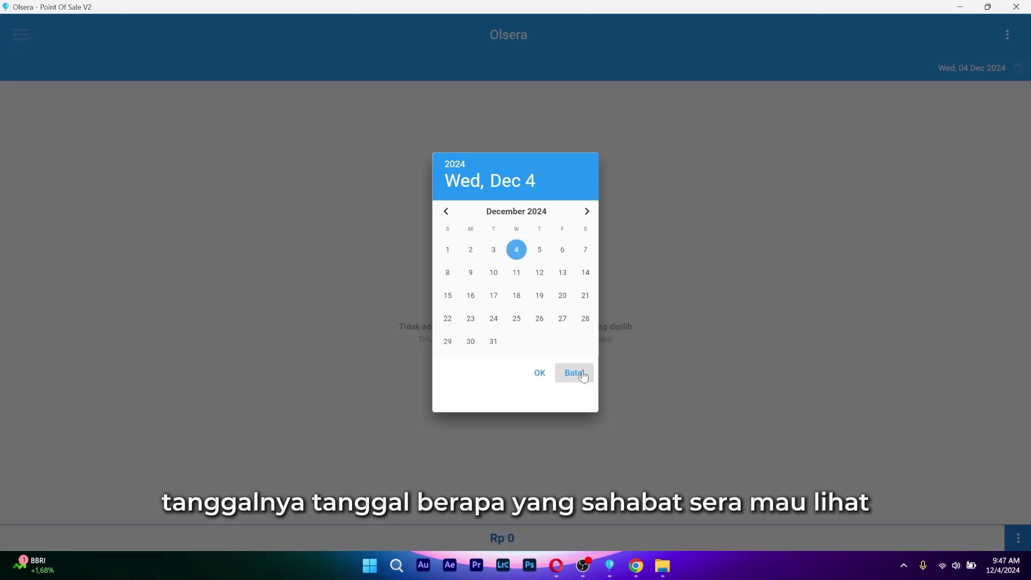
pyautogui.click(584, 376)
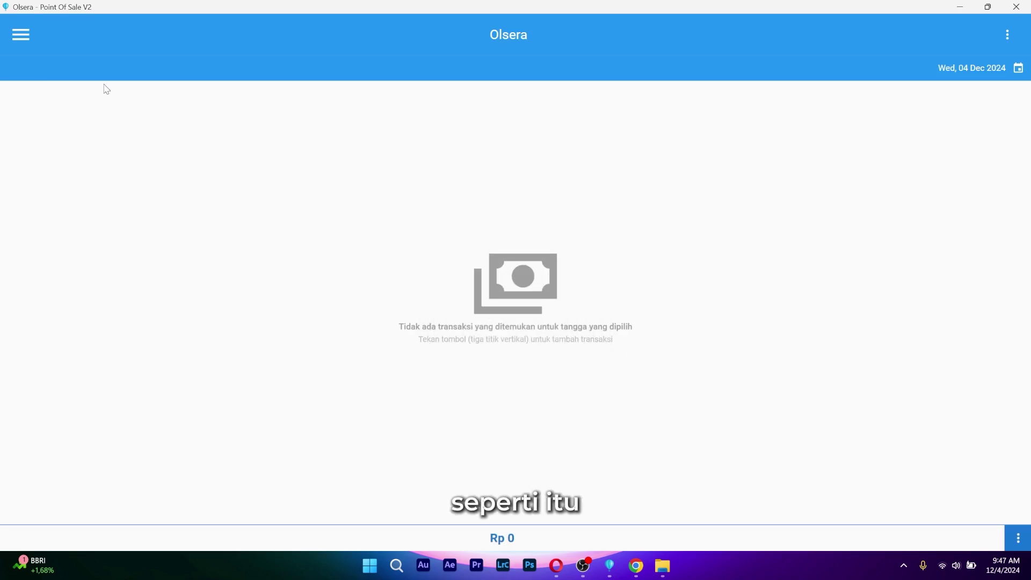
# Step: View the Pengaturan page with its printer and restaurant mode settings, and return to Aplikasi Kasir
pyautogui.click(22, 34)
pyautogui.click(104, 267)
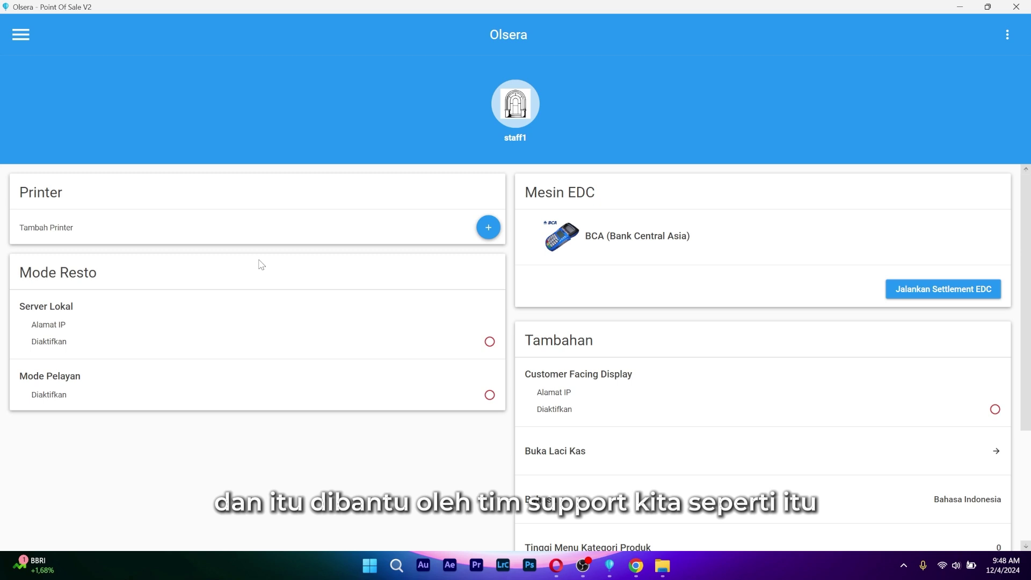
pyautogui.click(21, 34)
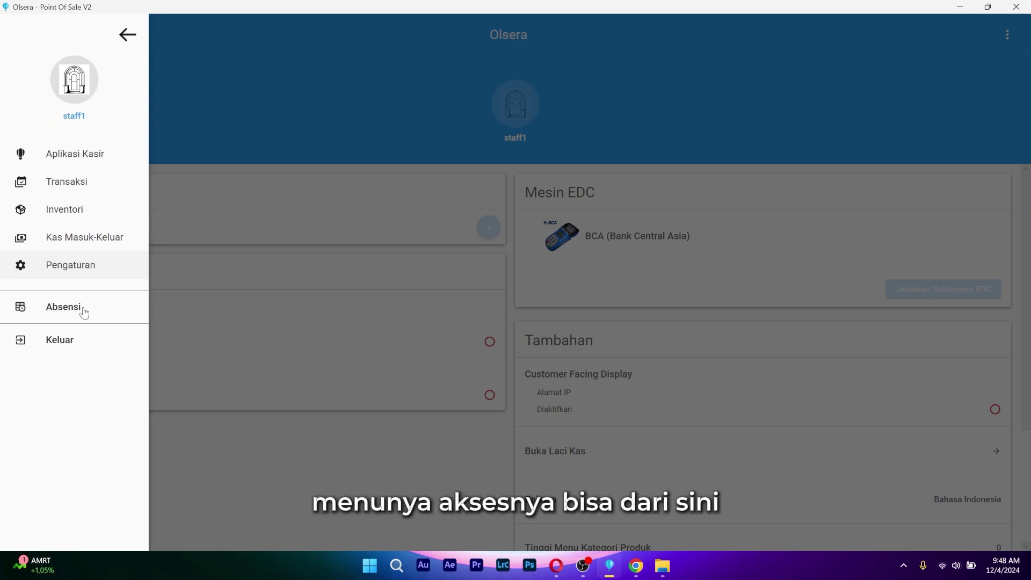
pyautogui.click(66, 142)
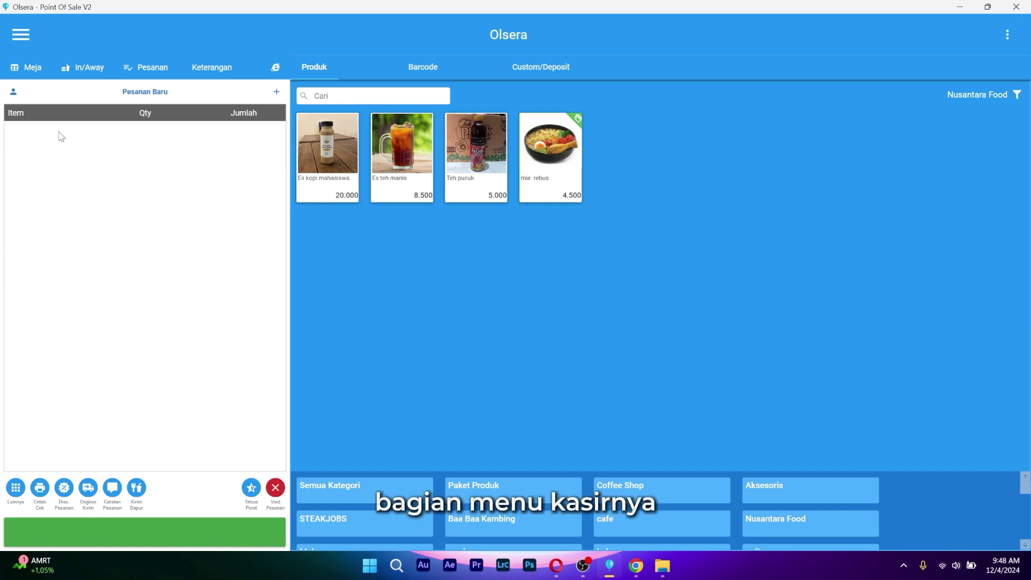
# Step: View the indoor table layout and the In/Away order types, closing each without a selection
pyautogui.click(35, 76)
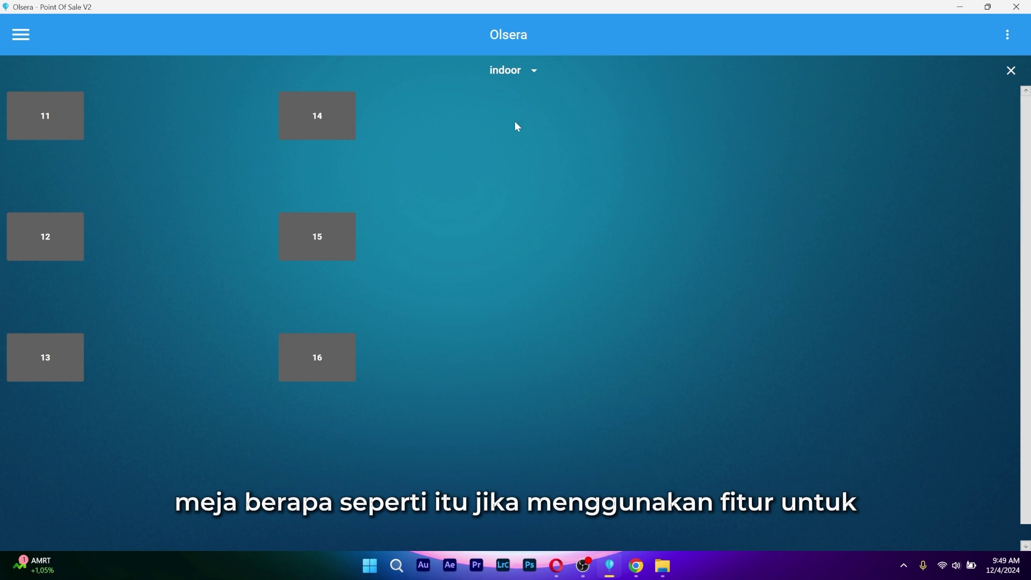
pyautogui.click(1010, 72)
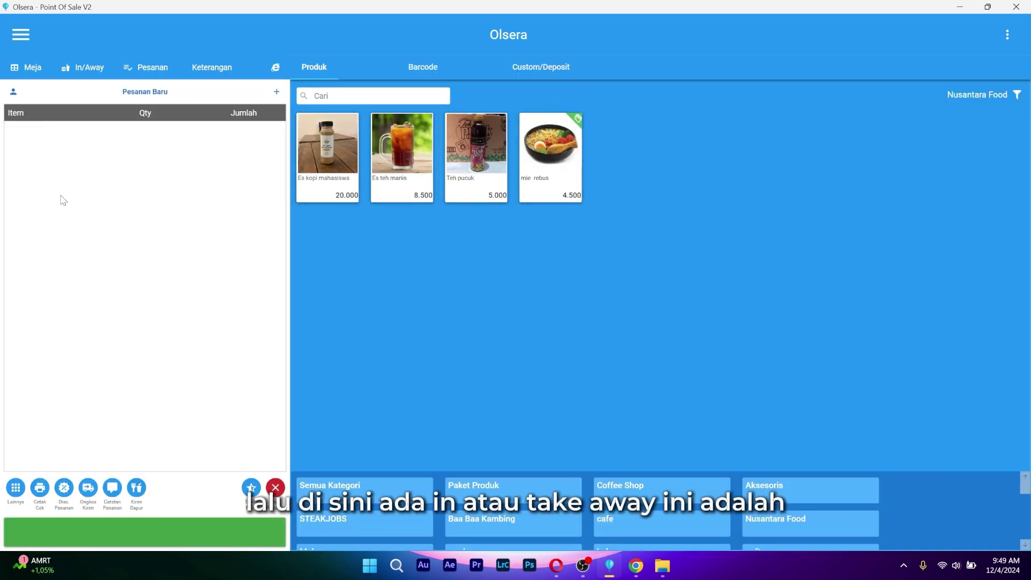
pyautogui.click(79, 67)
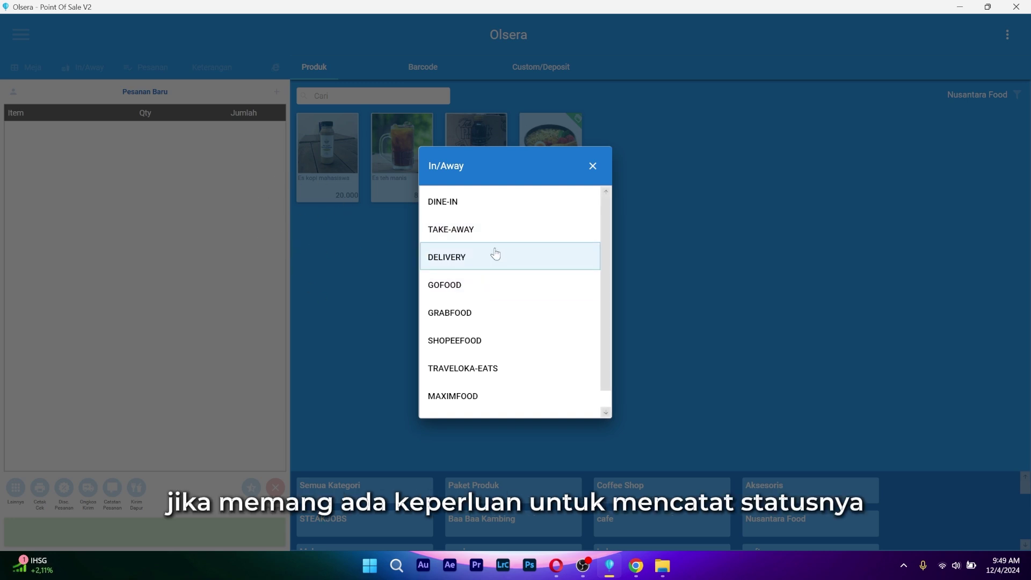
pyautogui.click(591, 167)
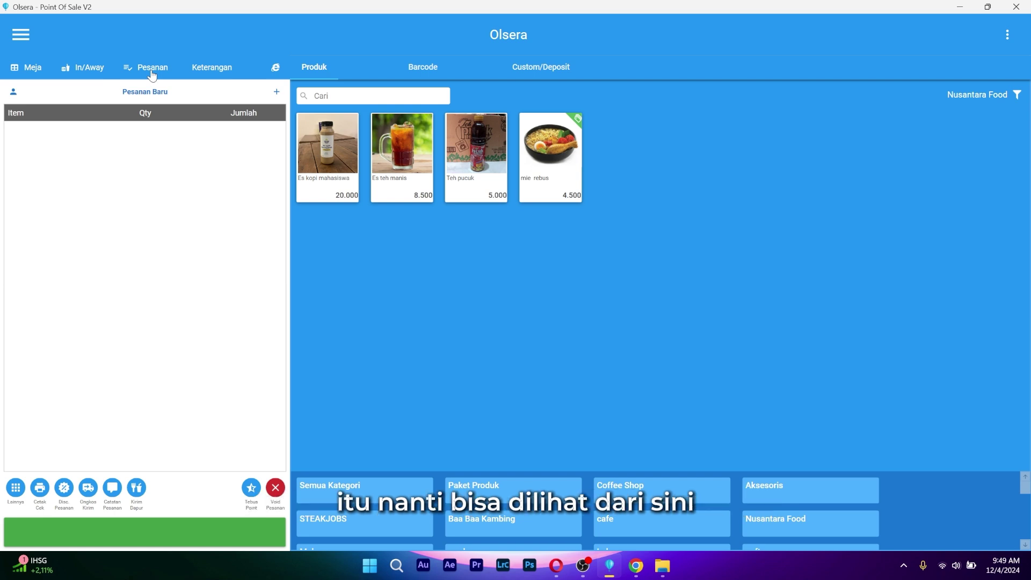
# Step: Look at the Keterangan order note dialog without entering anything, and display the Barcode entry form
pyautogui.click(211, 67)
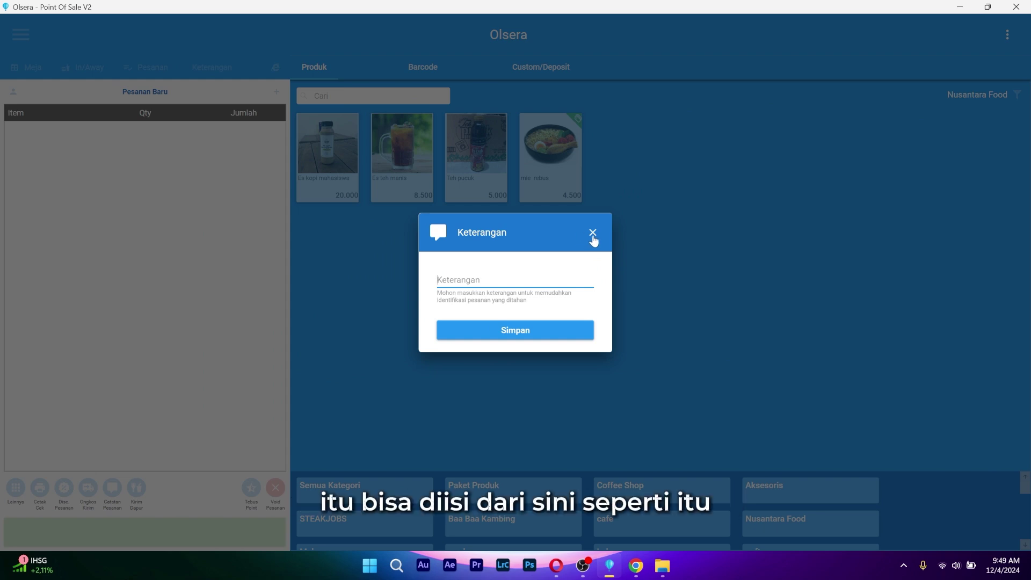
pyautogui.click(593, 234)
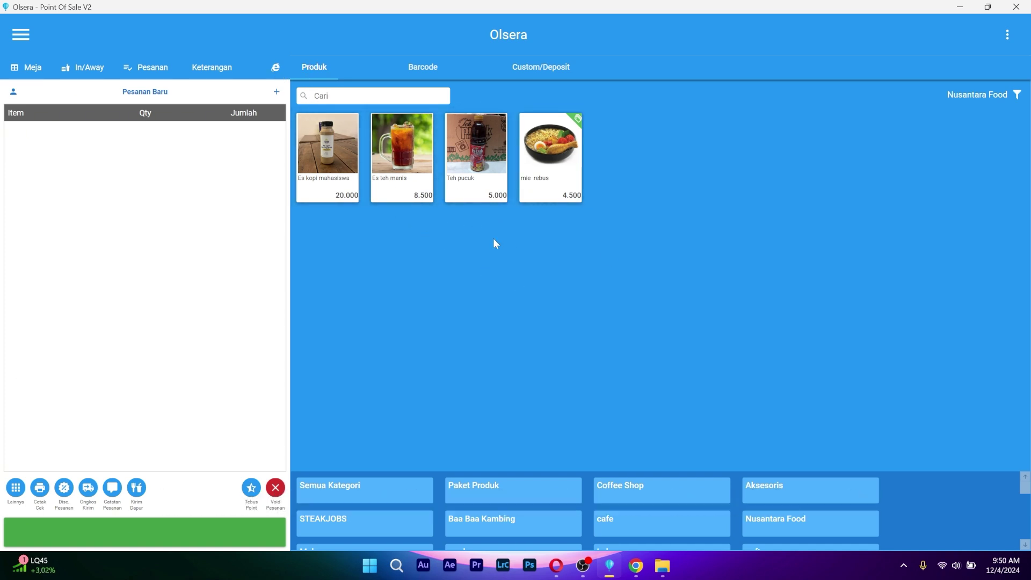
pyautogui.click(416, 69)
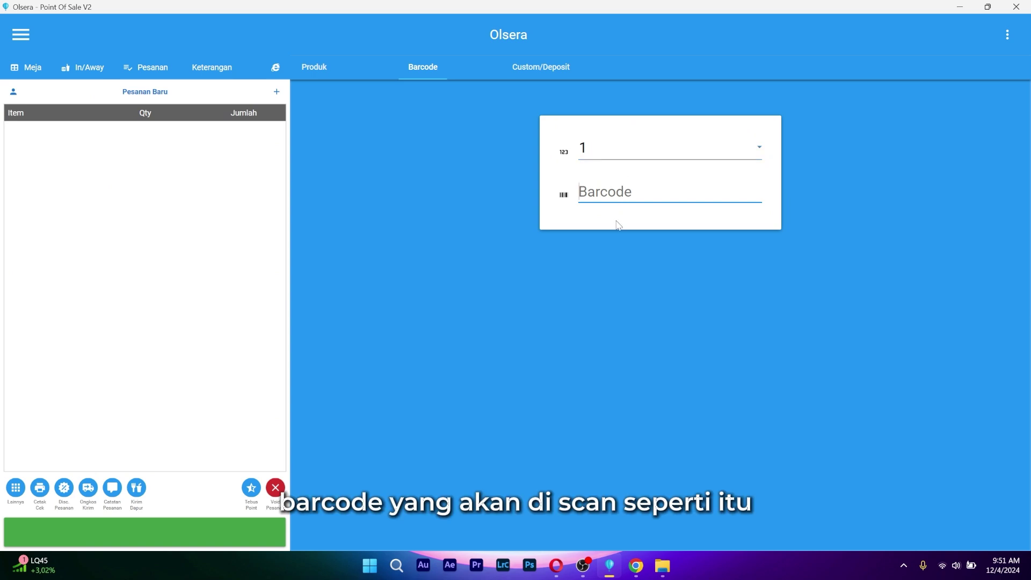
# Step: Display the Custom/Deposit form and look at the list of saved custom items
pyautogui.click(552, 72)
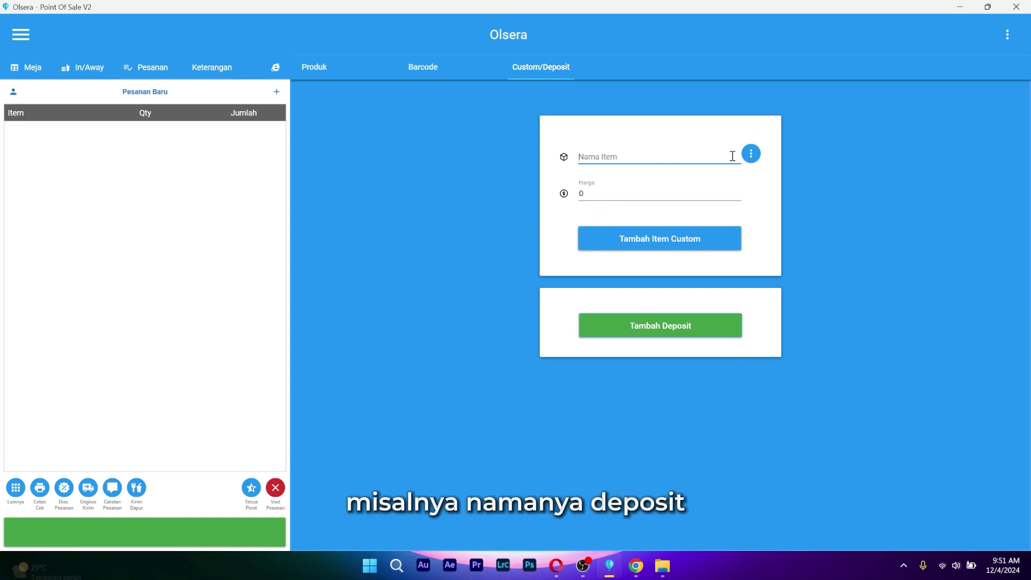
pyautogui.click(751, 154)
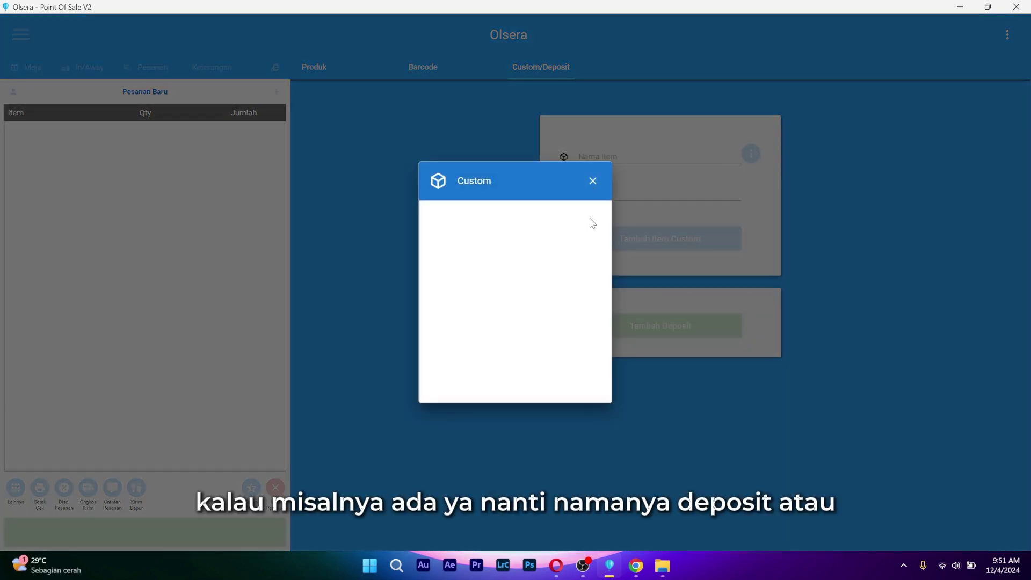
pyautogui.click(593, 182)
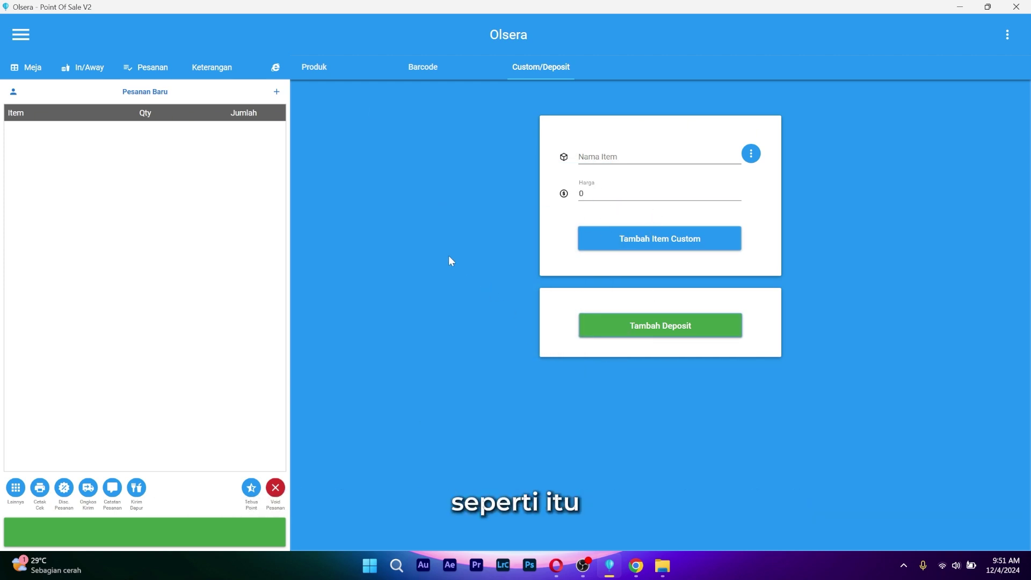
# Step: Look at the product category selection in the Produk view and at the customer list, closing both without choosing
pyautogui.click(324, 71)
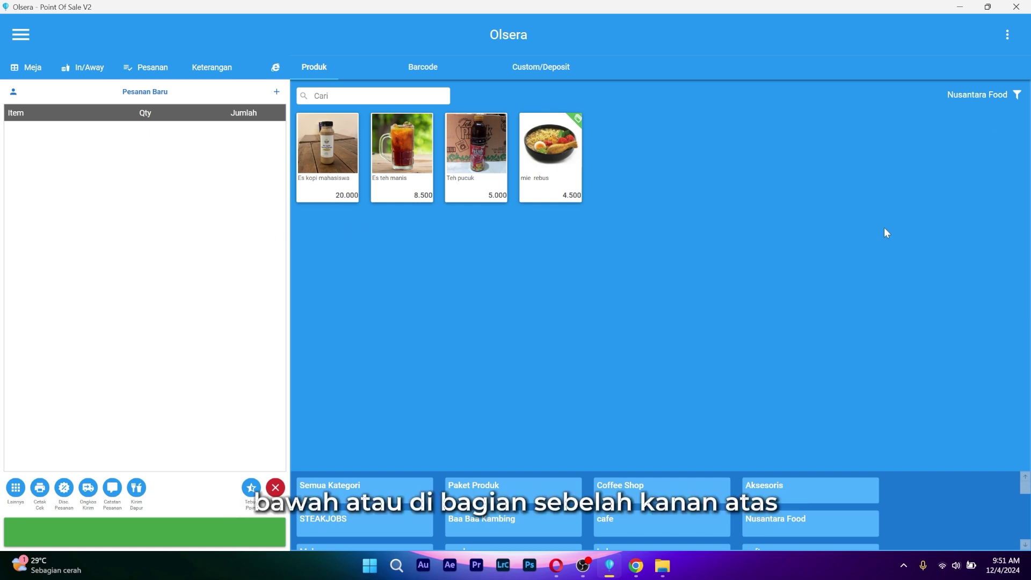
pyautogui.click(1016, 95)
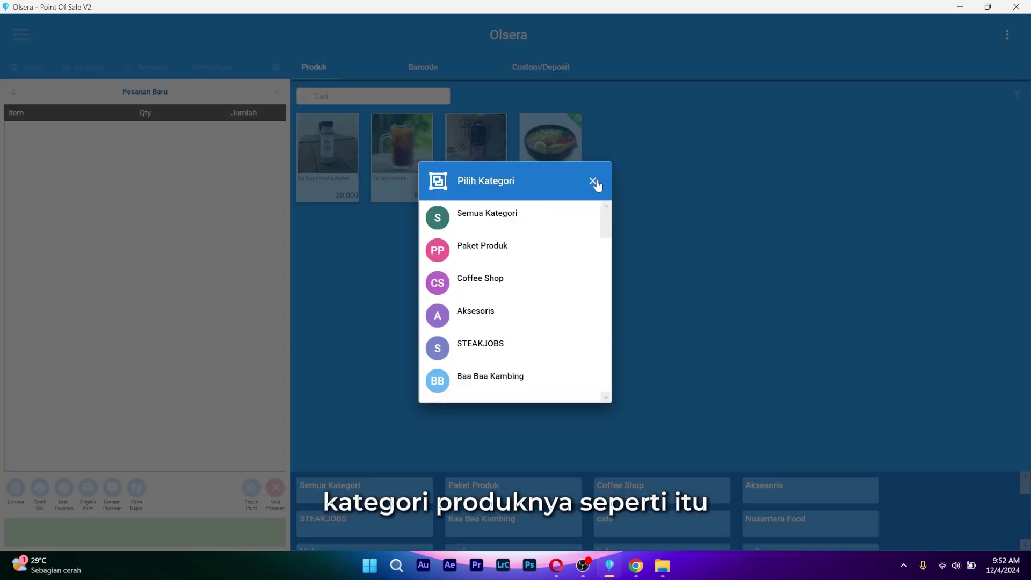
pyautogui.click(593, 181)
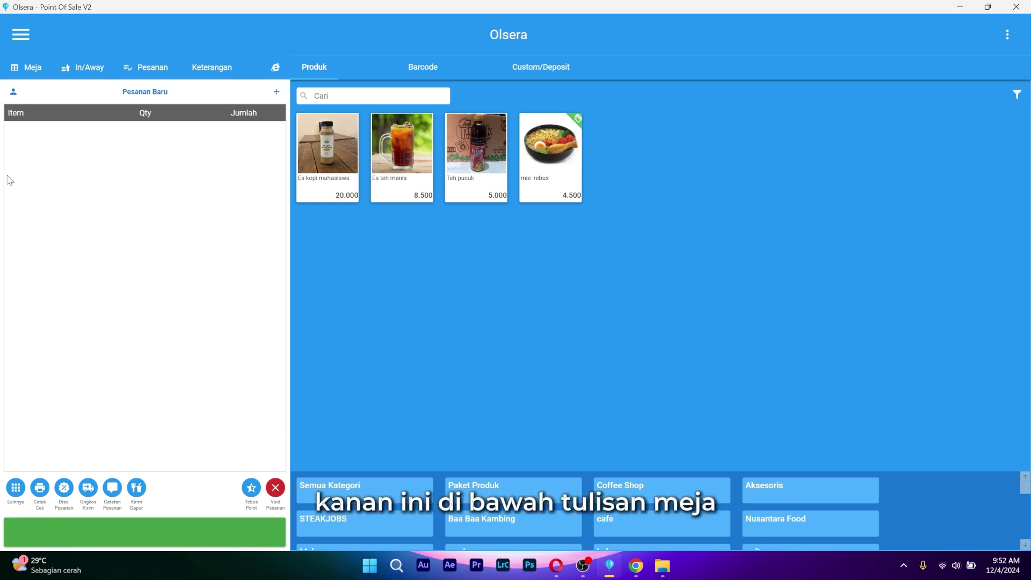
pyautogui.click(13, 93)
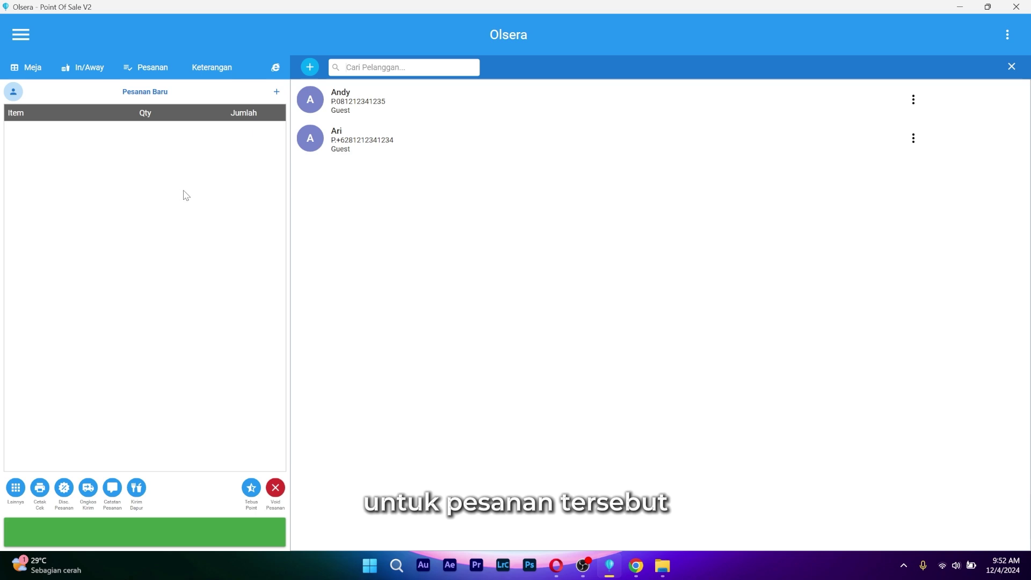
pyautogui.click(1012, 67)
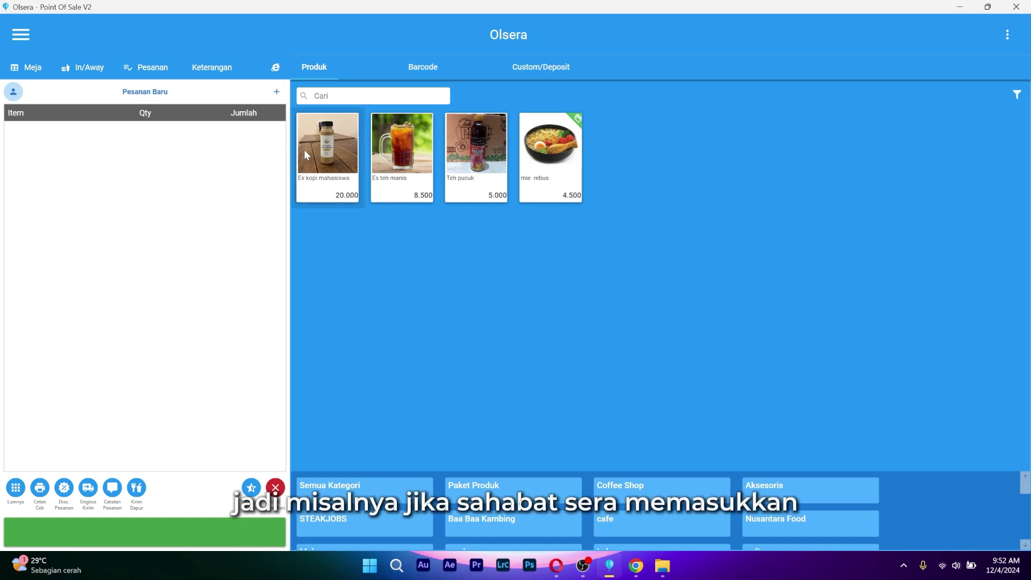
# Step: Add one Es kopi mahasiswa to the order, save the item and start a new order
pyautogui.click(332, 156)
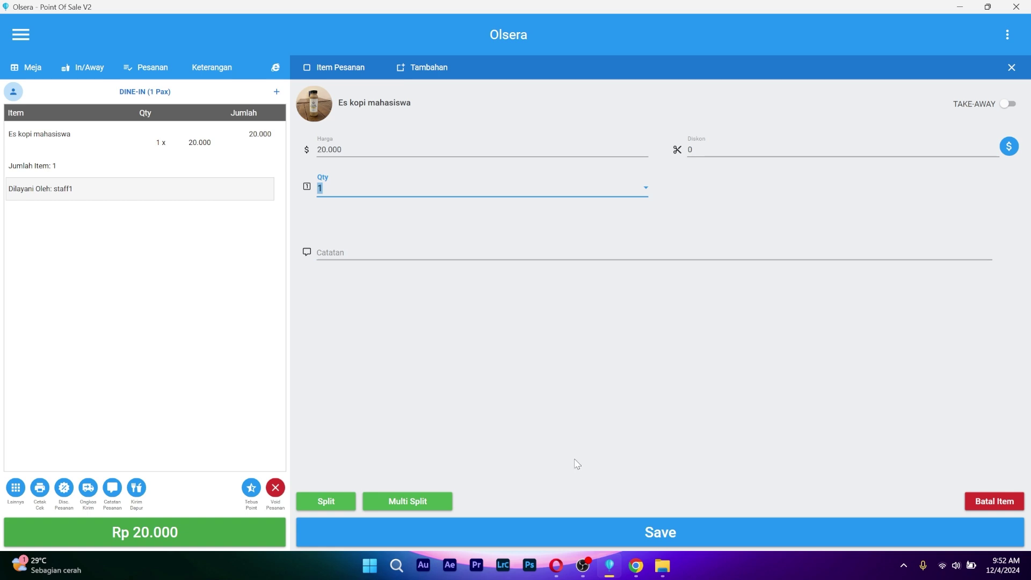
pyautogui.click(618, 531)
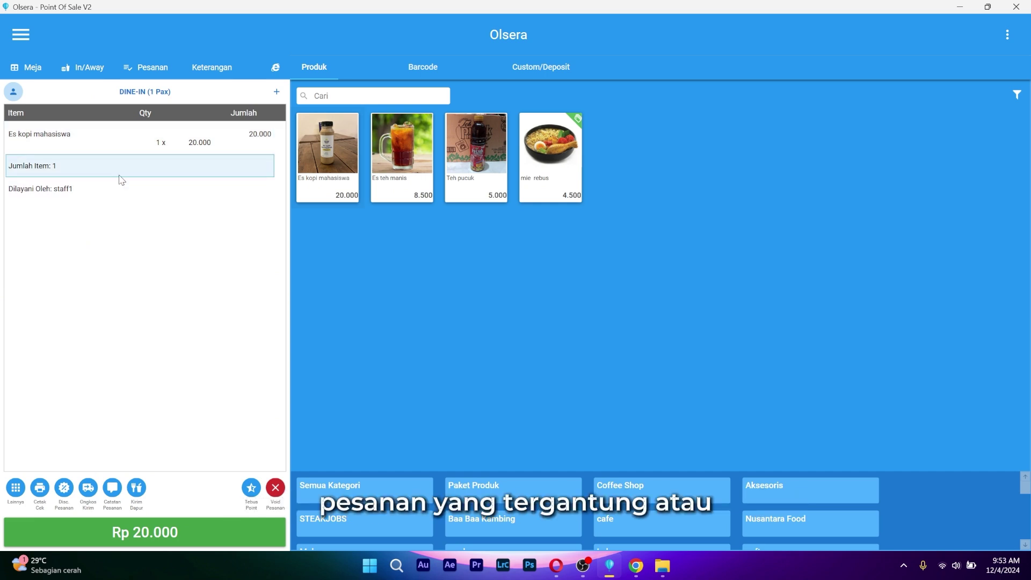
pyautogui.click(277, 91)
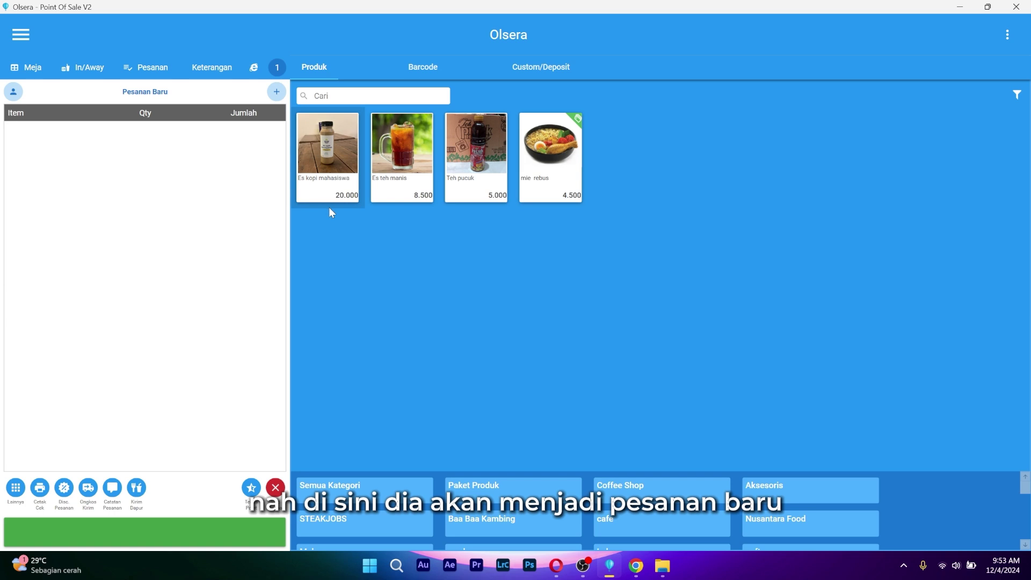
# Step: Add one Es teh manis to the new order, save the item and switch to the held Es kopi mahasiswa order
pyautogui.click(405, 164)
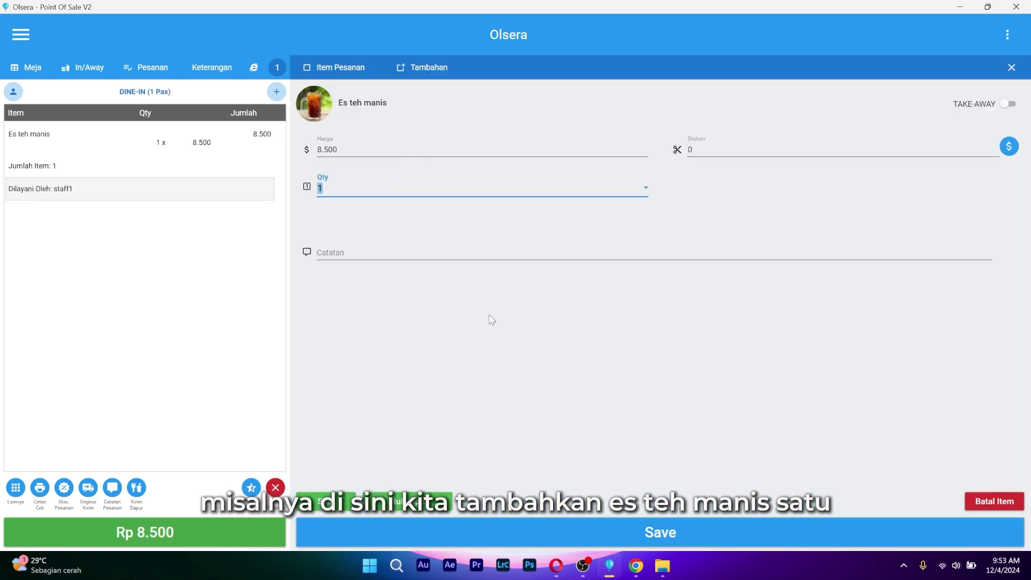
pyautogui.click(646, 530)
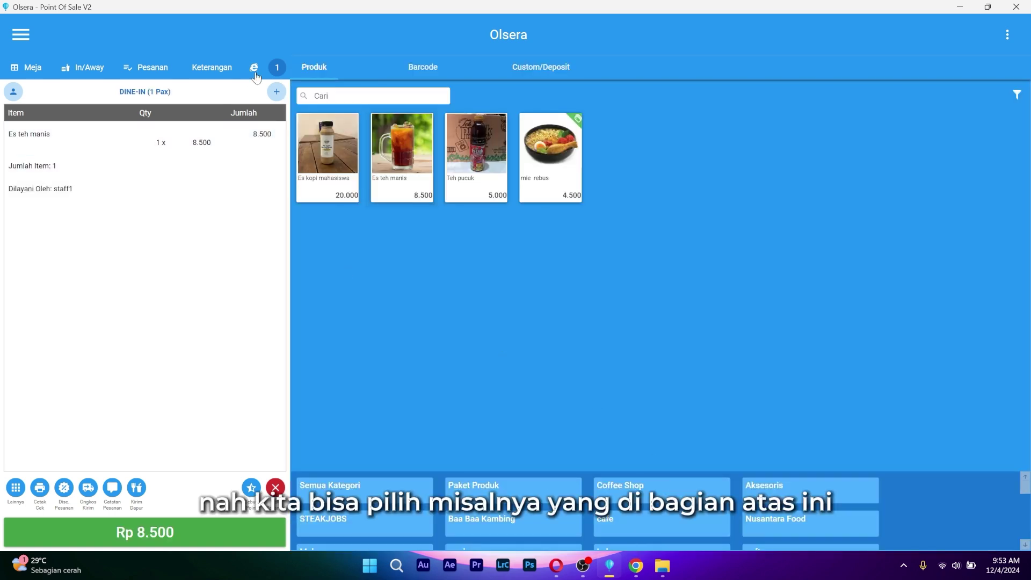
pyautogui.click(280, 68)
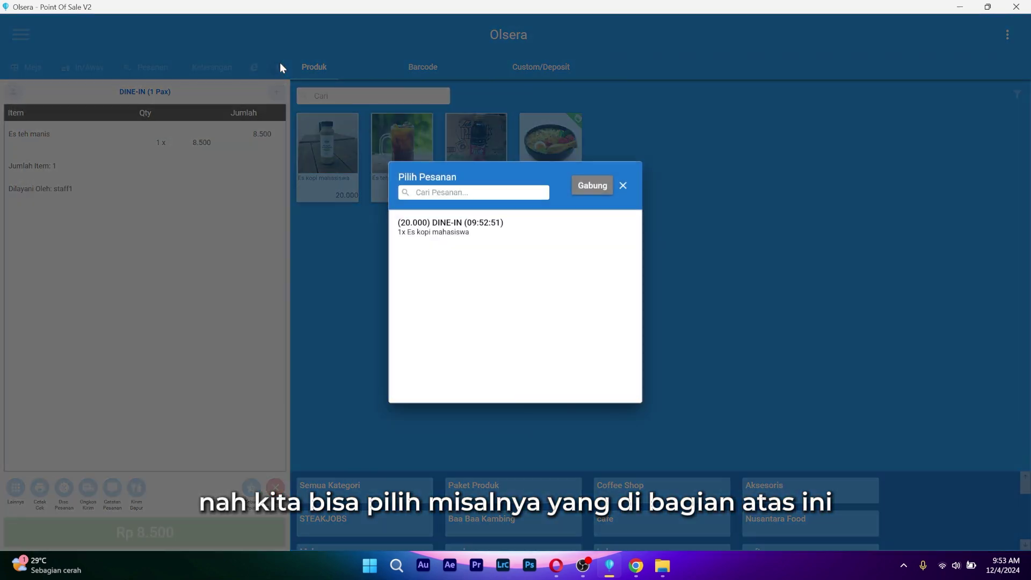
pyautogui.click(526, 228)
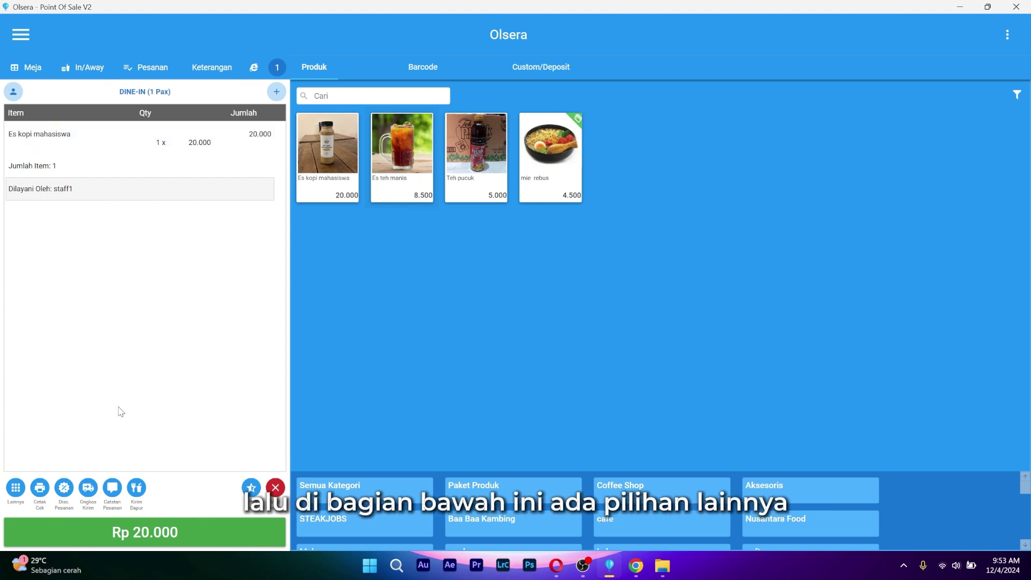
# Step: Expand the additional order actions and look at the order discount and order note dialogs without entering anything
pyautogui.click(16, 487)
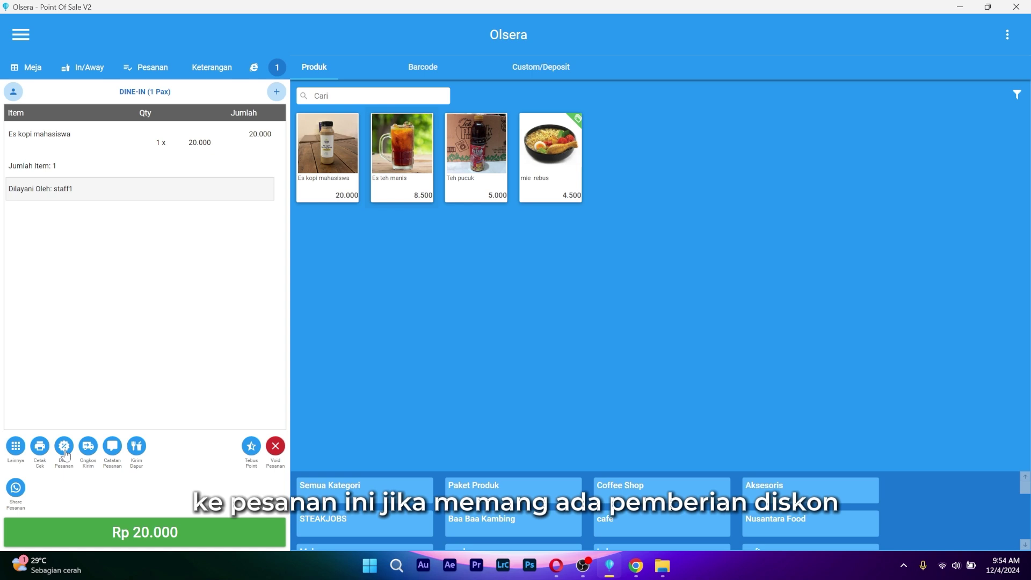
pyautogui.click(65, 454)
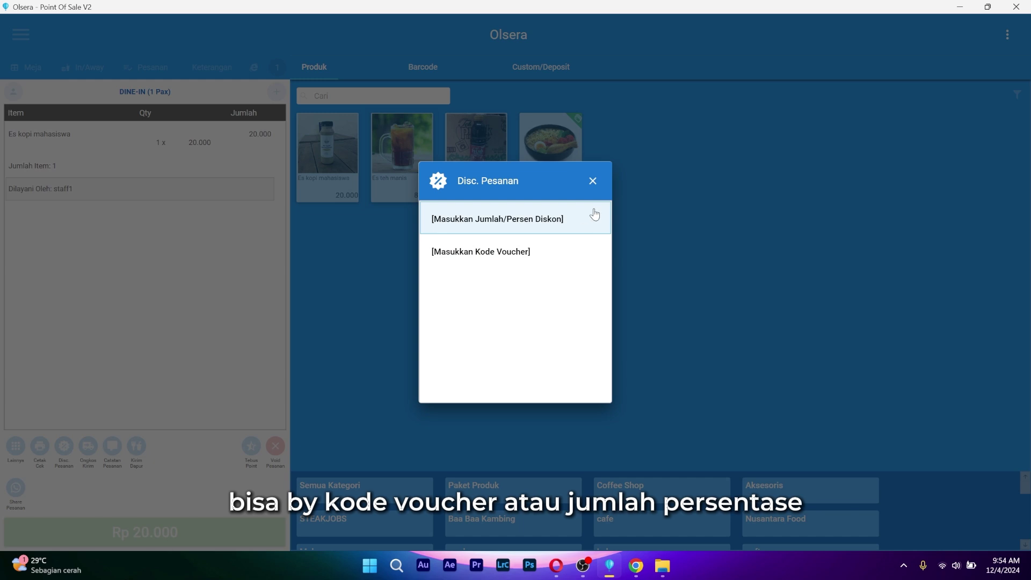
pyautogui.click(593, 182)
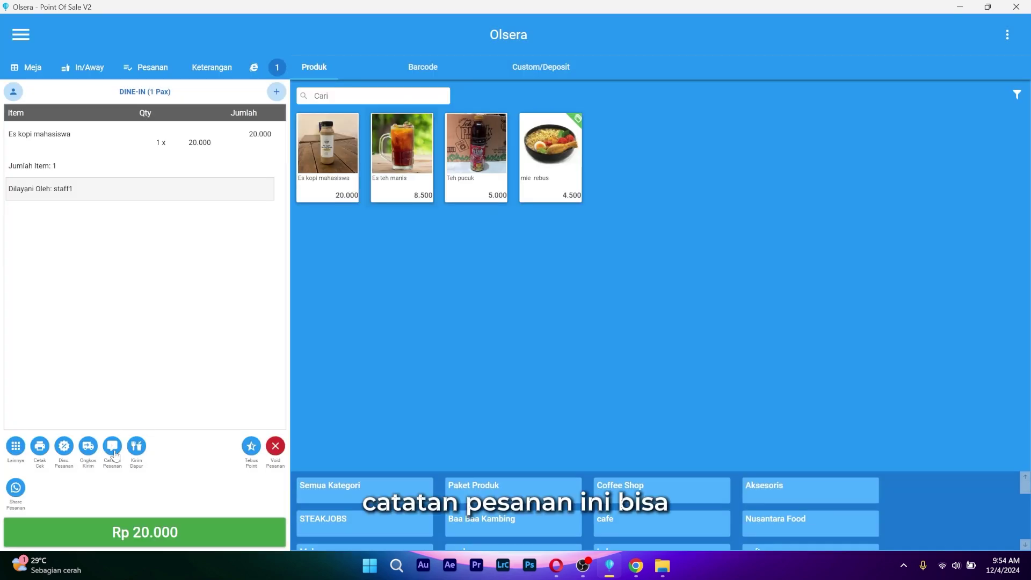
pyautogui.click(114, 447)
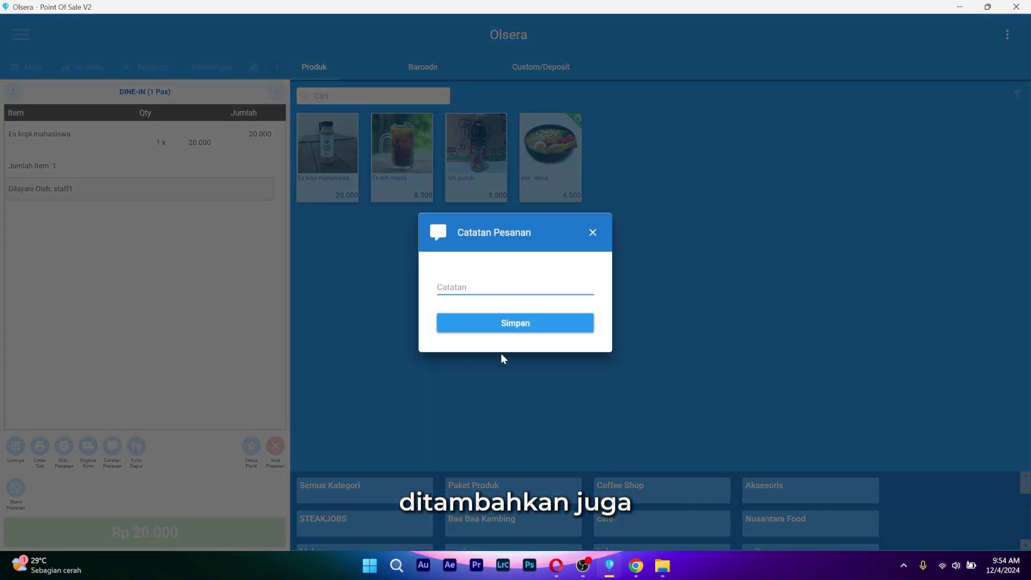
pyautogui.click(593, 232)
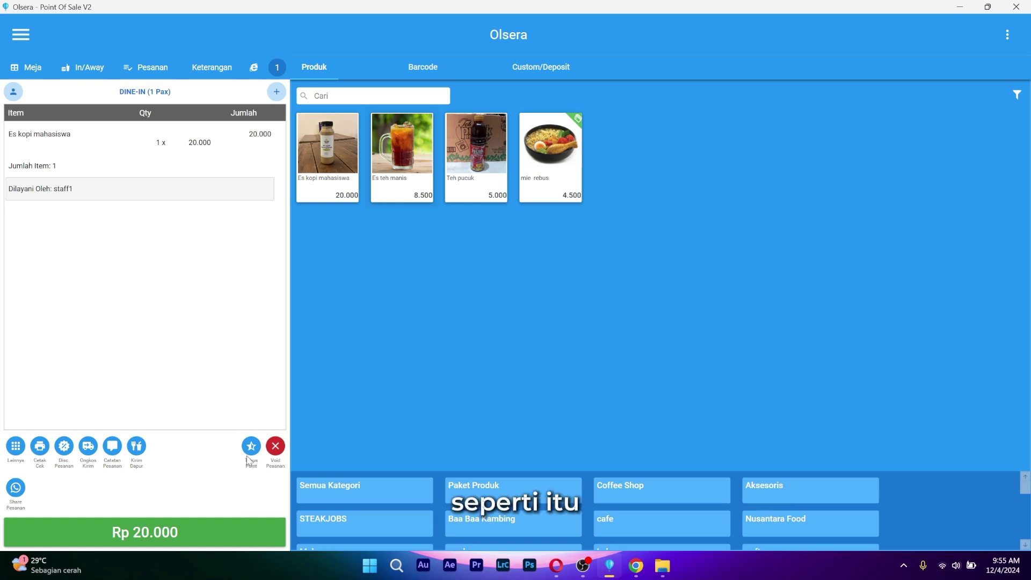
# Step: Void the Es kopi mahasiswa order with the reason "salah"
pyautogui.click(275, 447)
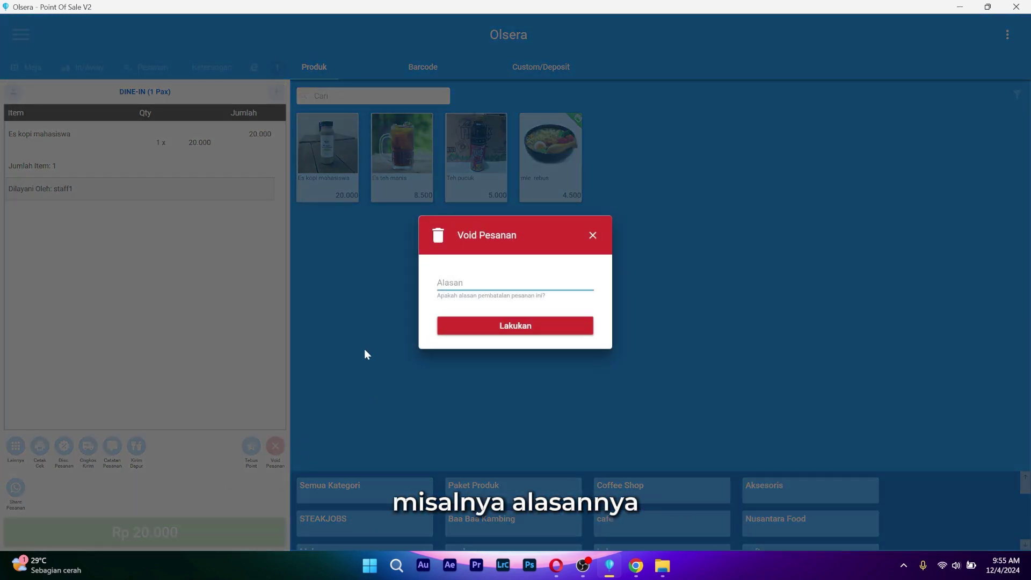
pyautogui.write('salah')
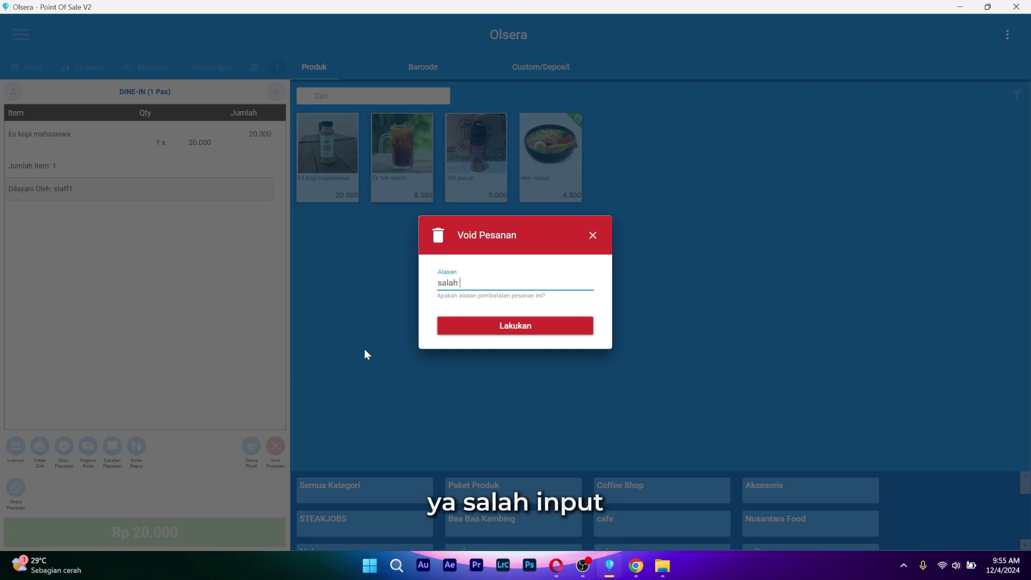
pyautogui.press('Return')
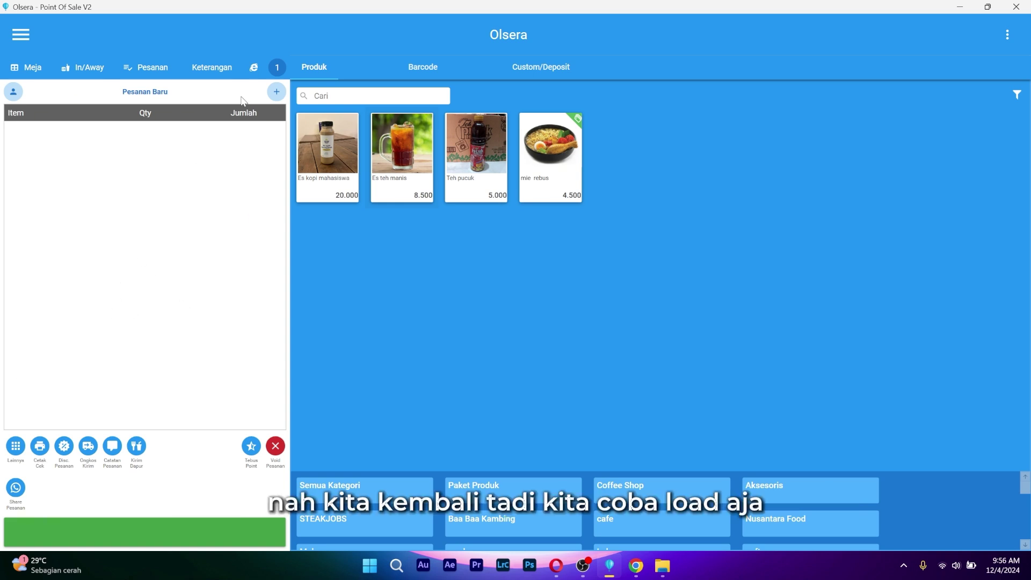
# Step: Reopen the held Es teh manis order and add one mie rebus in the ayam bawang variant
pyautogui.click(275, 65)
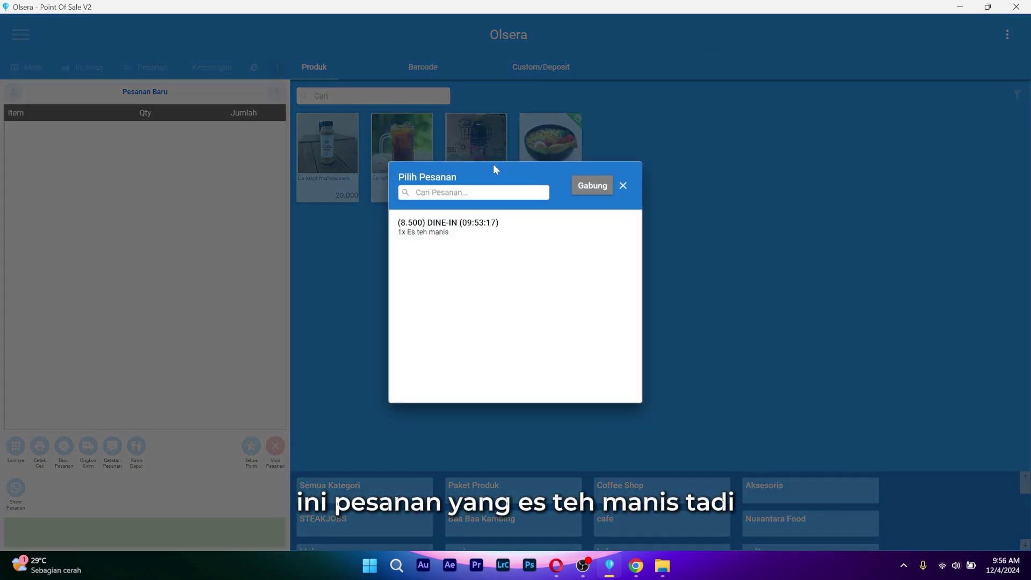
pyautogui.click(520, 230)
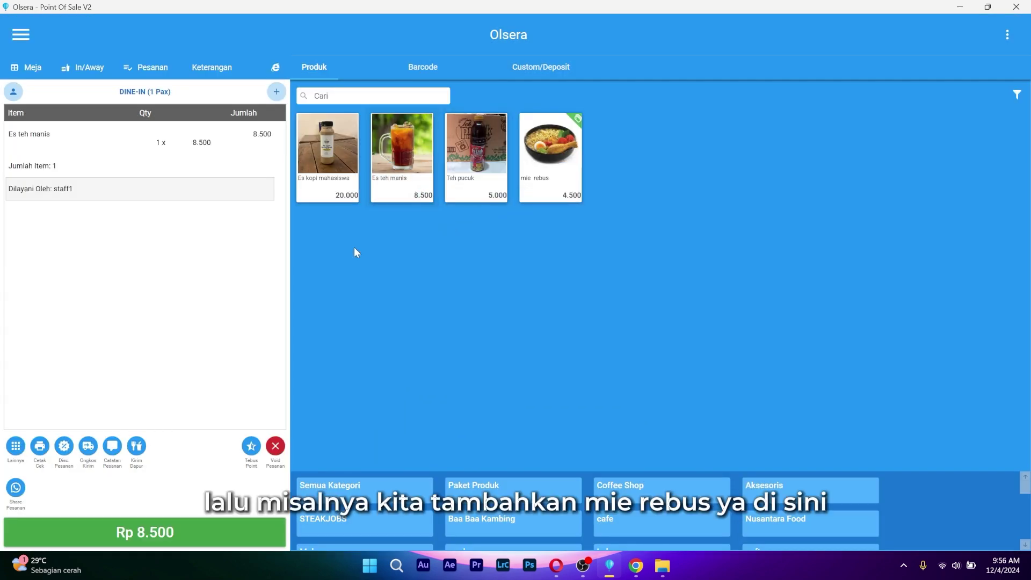
pyautogui.click(561, 144)
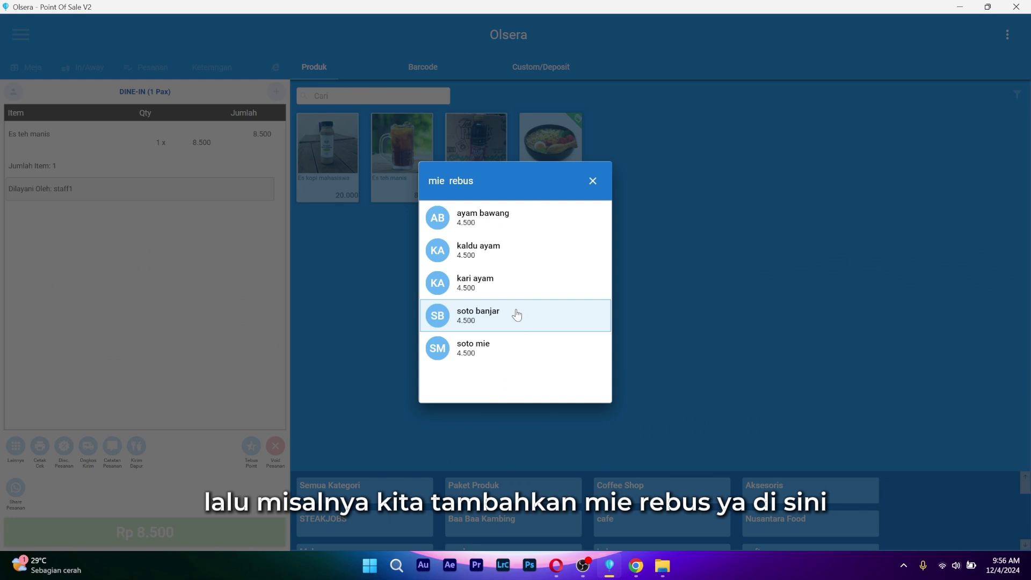
pyautogui.click(503, 232)
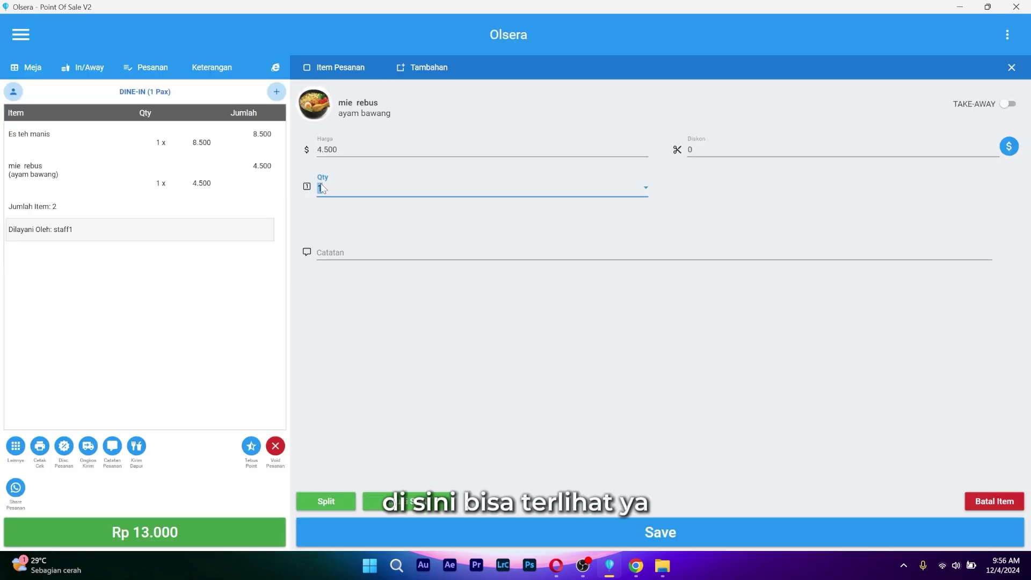
# Step: Look at the mie rebus item's add-on list, quantity choice and note field without changing anything
pyautogui.click(429, 67)
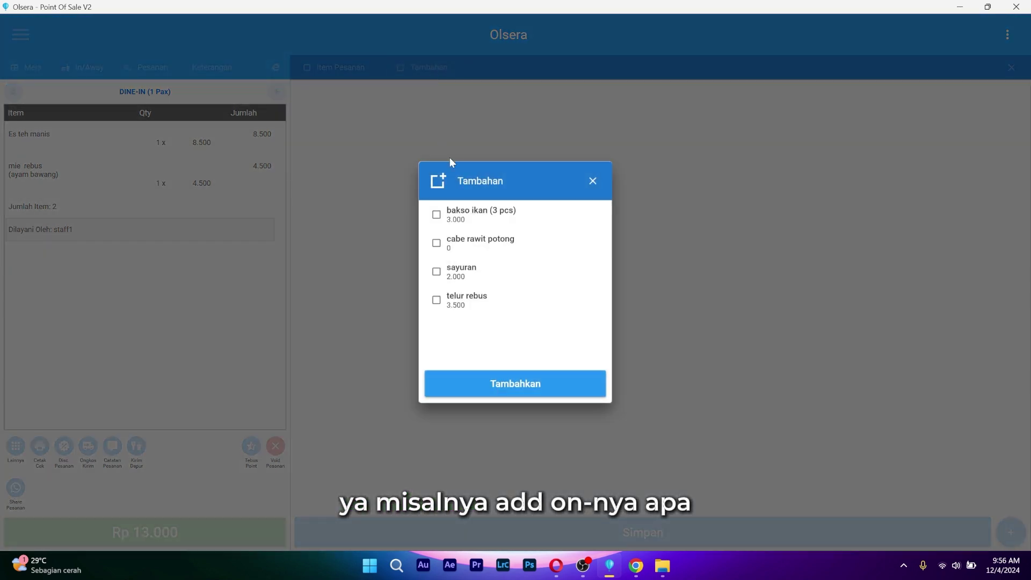
pyautogui.click(593, 181)
pyautogui.click(177, 182)
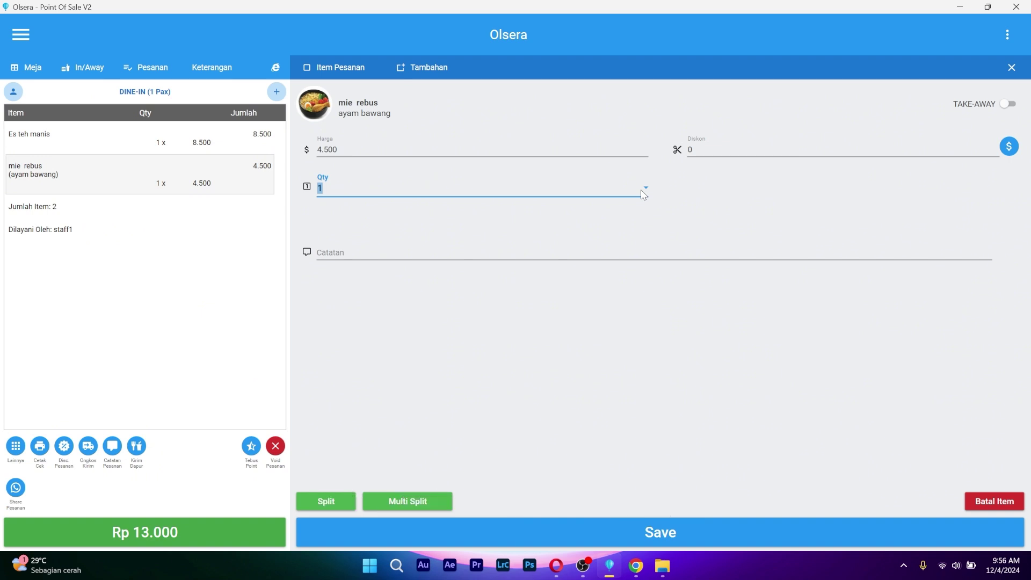
pyautogui.click(643, 191)
pyautogui.click(643, 191)
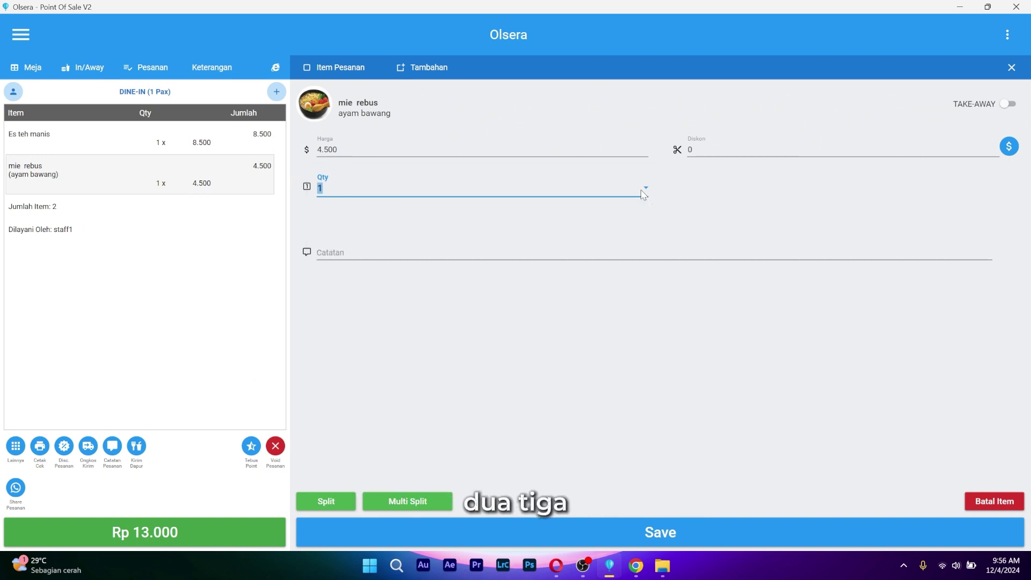
pyautogui.click(378, 254)
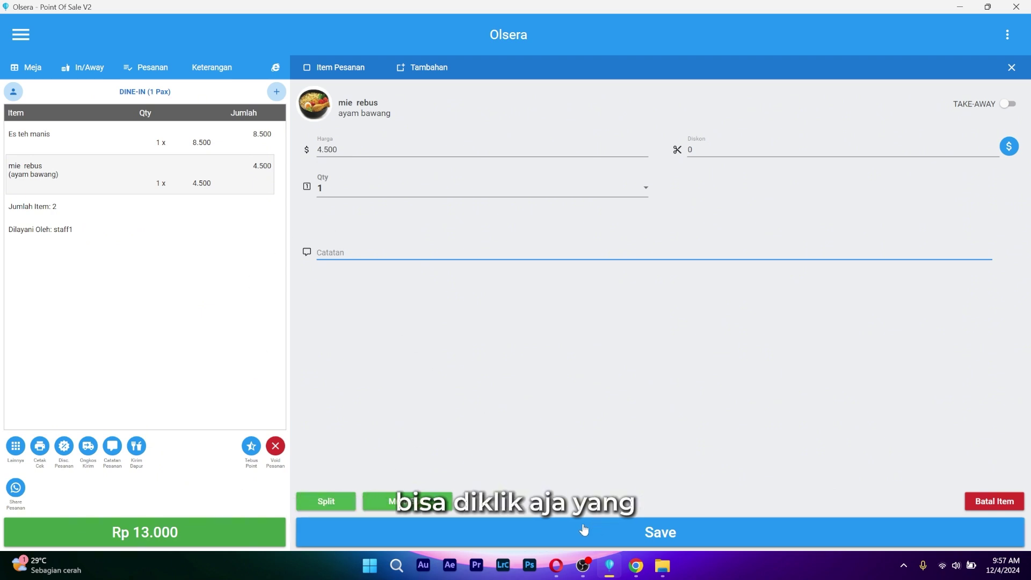
# Step: Split the mie rebus item off into a new order and check it in the list of held orders
pyautogui.click(347, 501)
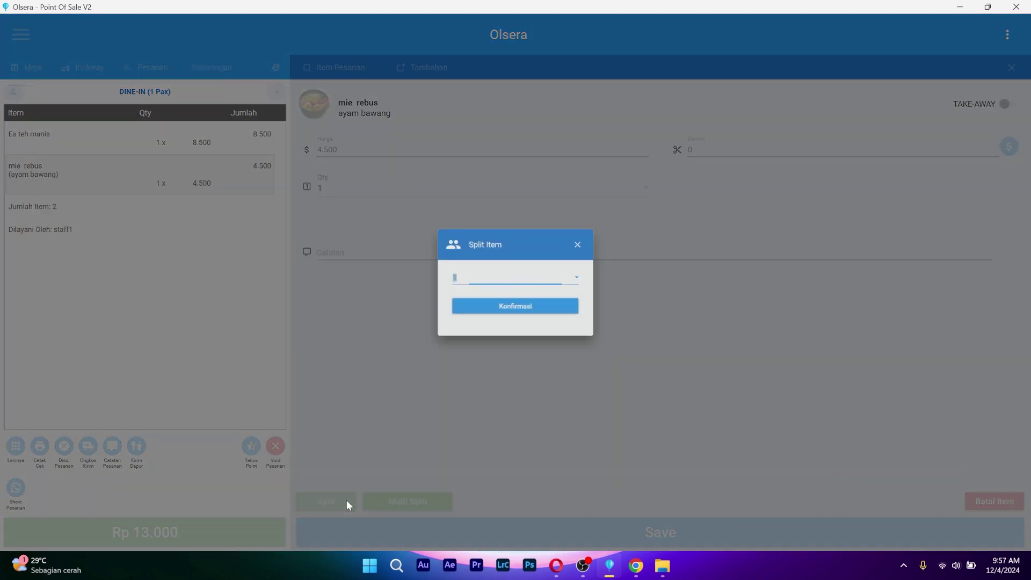
pyautogui.click(508, 320)
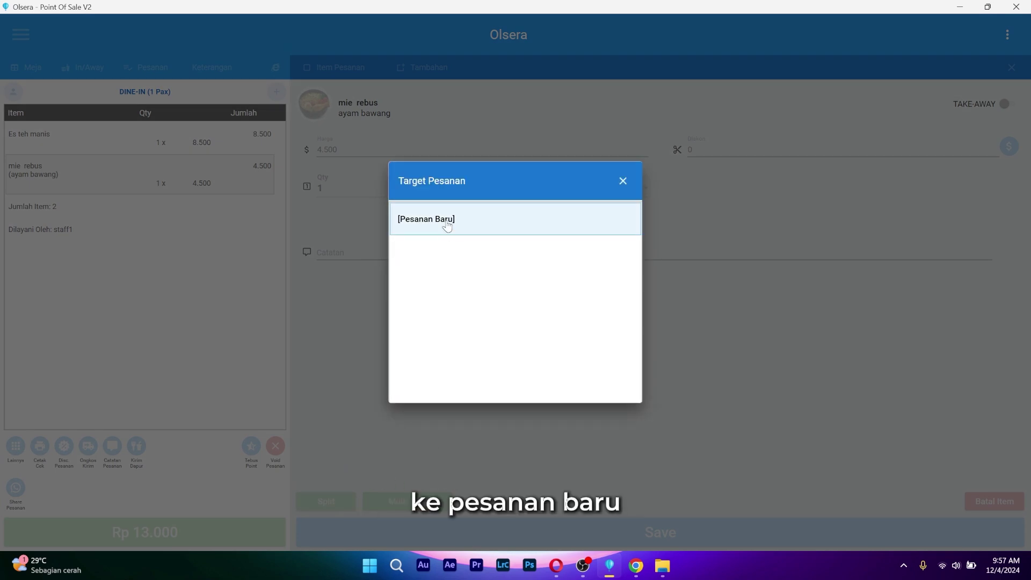
pyautogui.click(447, 223)
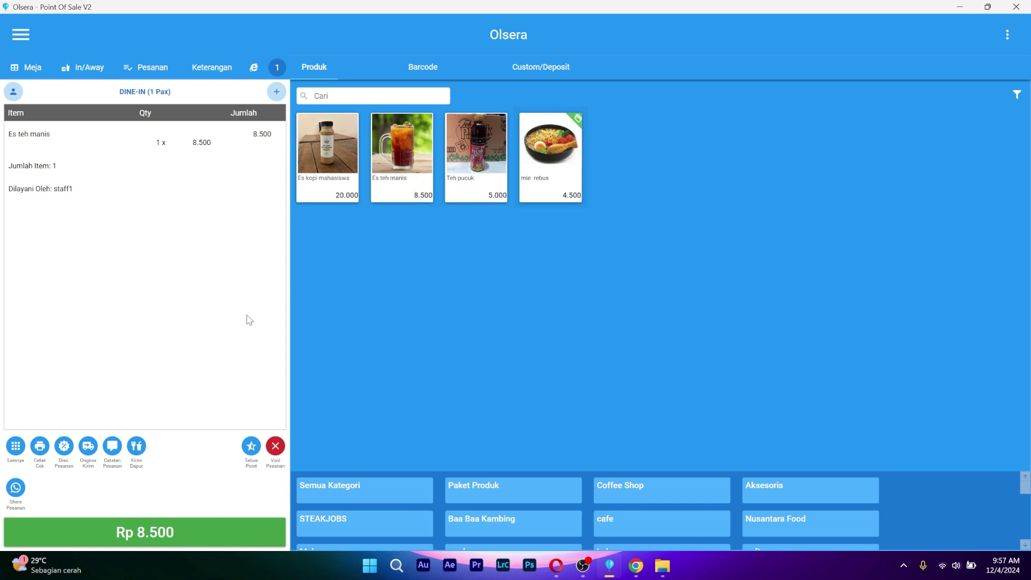
pyautogui.click(277, 67)
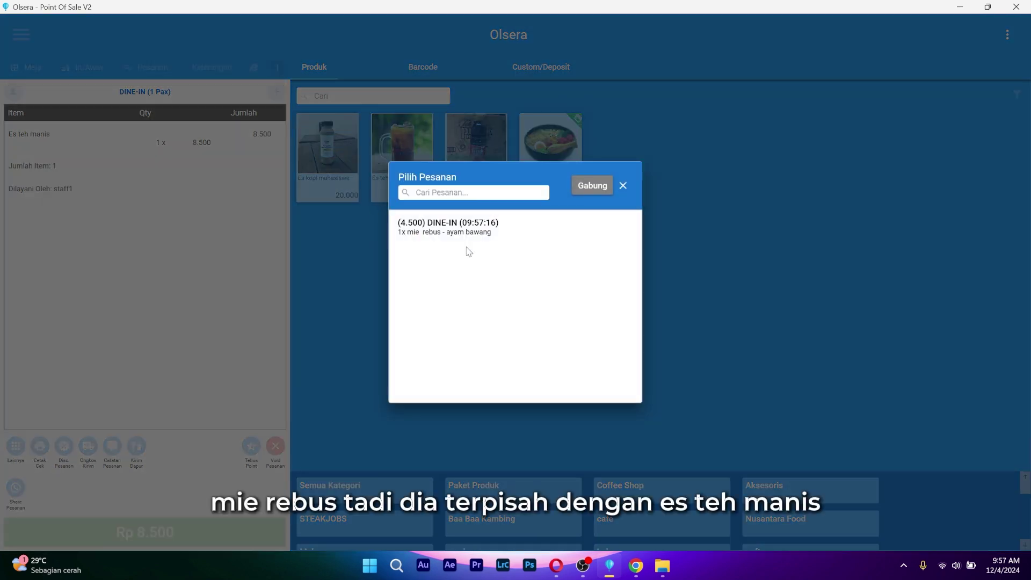
pyautogui.click(622, 186)
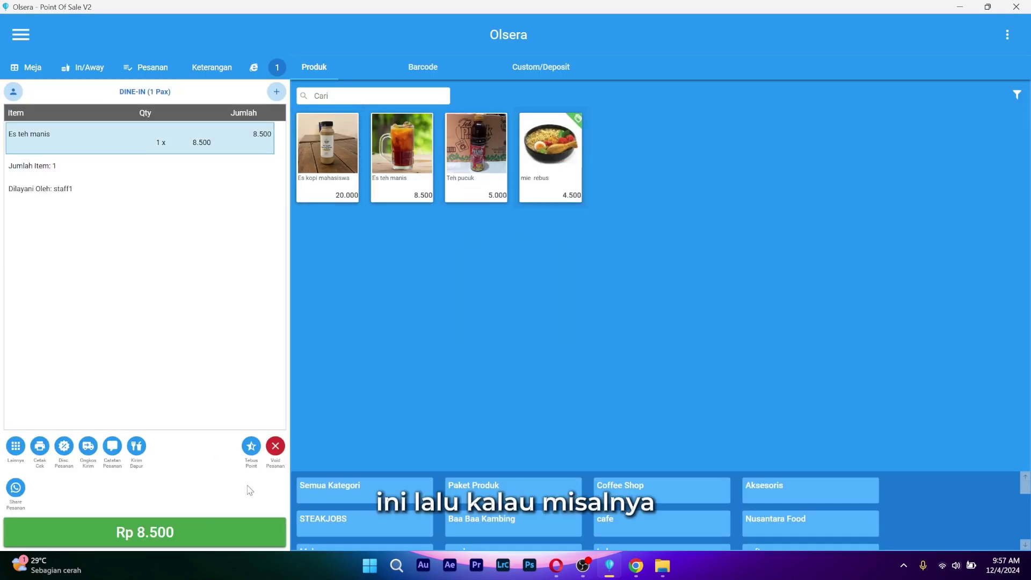
# Step: Cancel the Es teh manis item in the current order with the reason "tes"
pyautogui.click(141, 146)
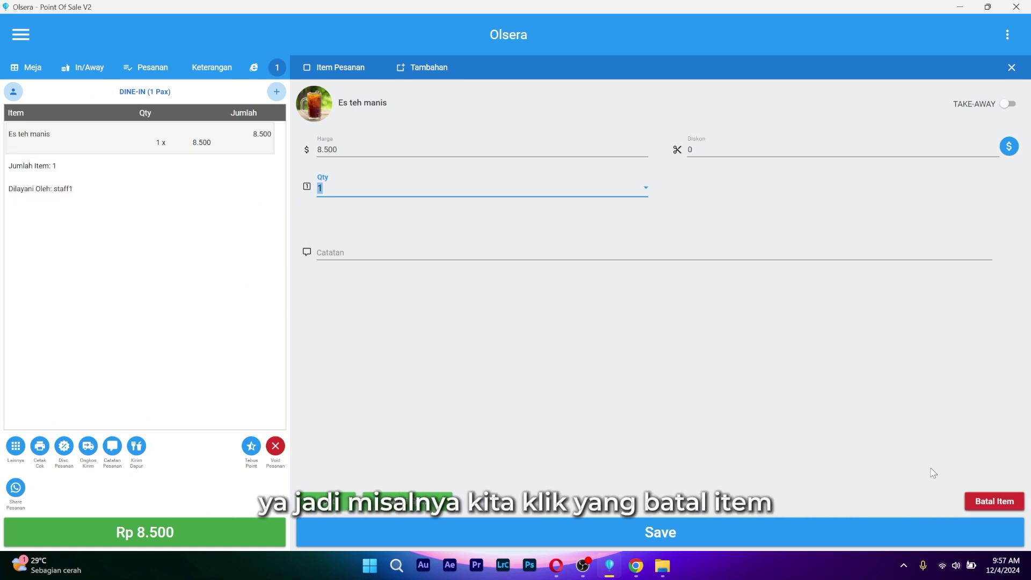
pyautogui.click(992, 502)
pyautogui.write('tes')
pyautogui.click(547, 334)
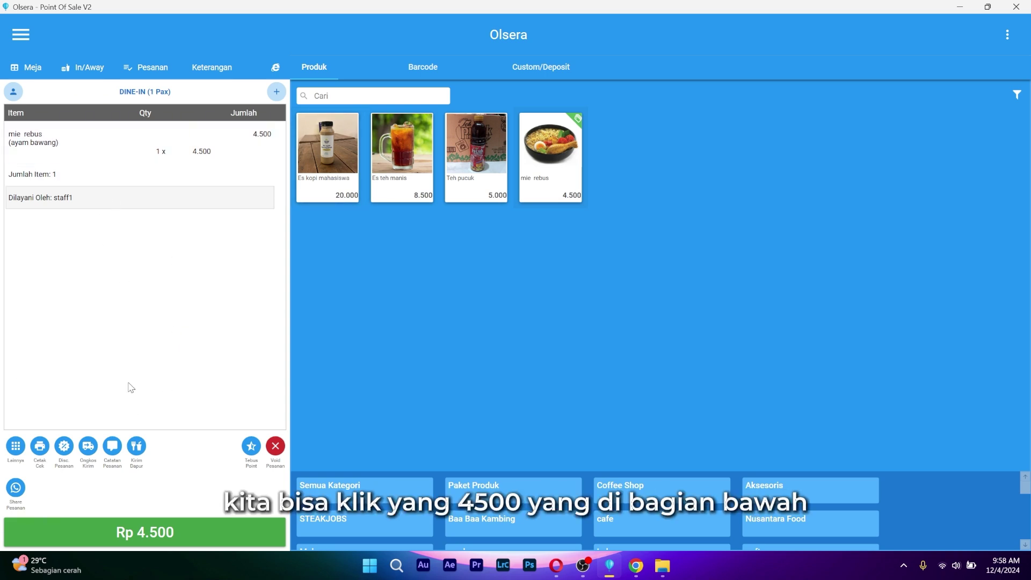
# Step: Look at the cash and QRIS by Netzme payment methods for the mie rebus order, closing the payment view without paying
pyautogui.click(194, 533)
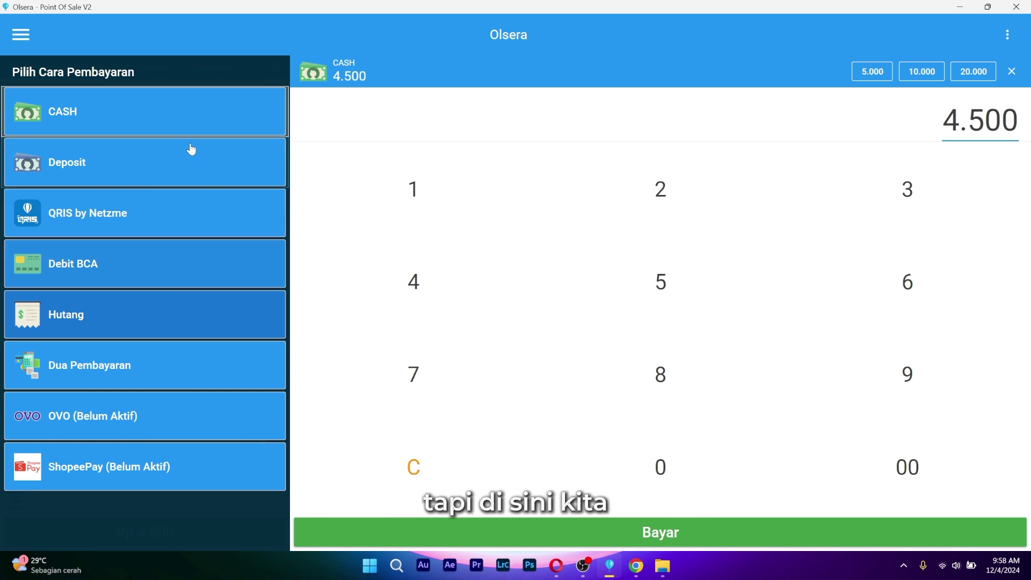
pyautogui.click(157, 125)
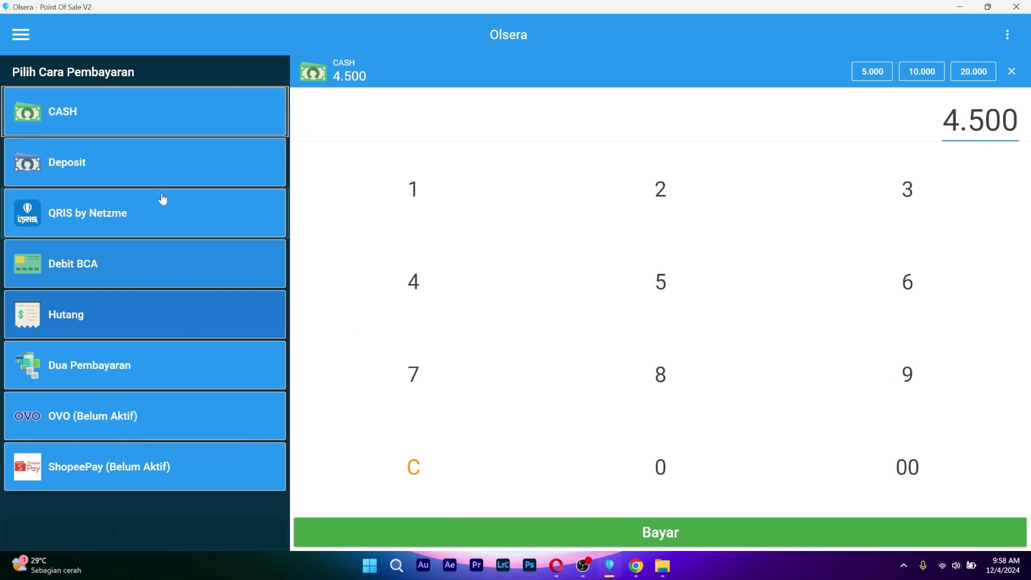
pyautogui.click(161, 214)
pyautogui.click(526, 157)
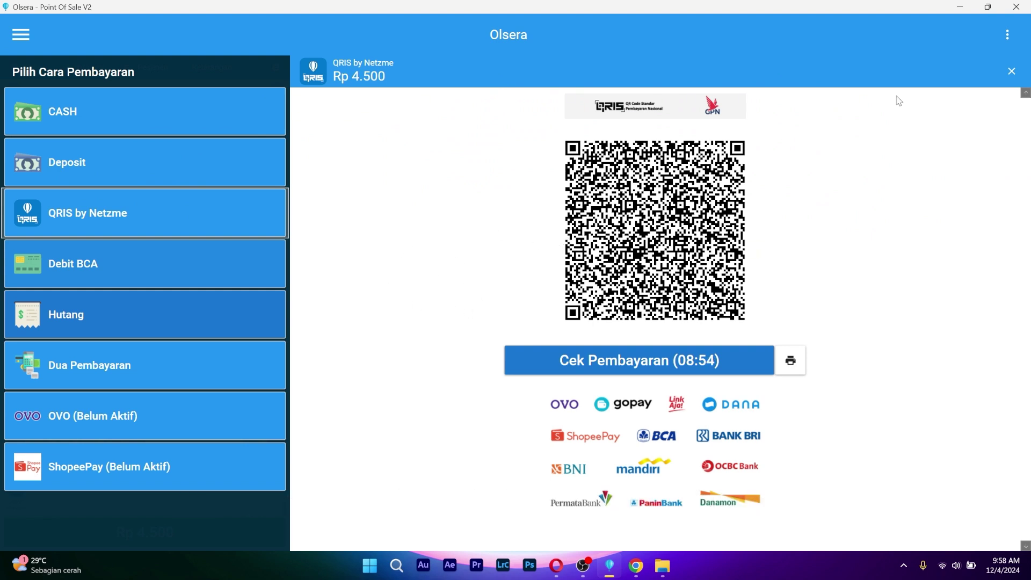
pyautogui.click(1012, 72)
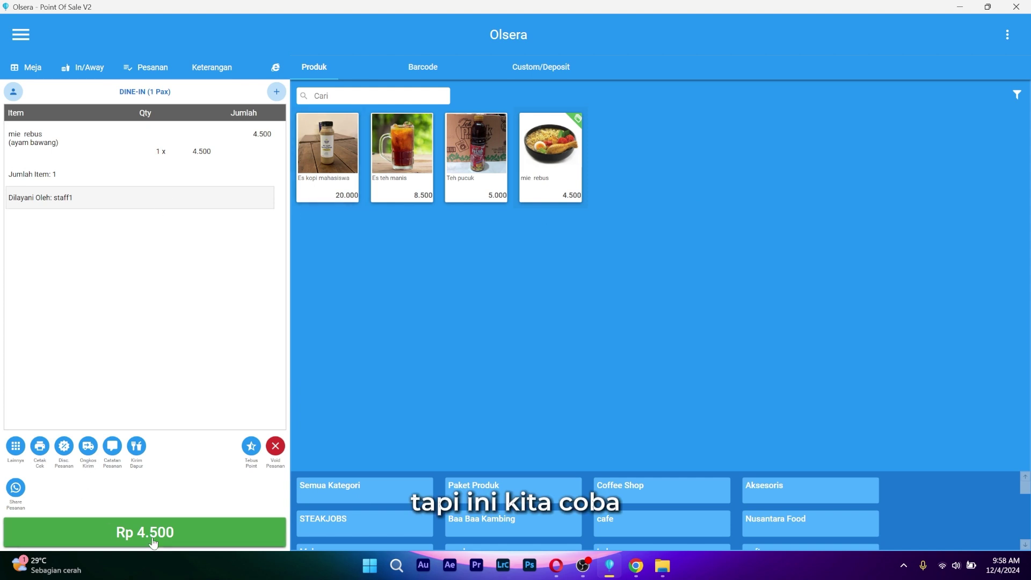
# Step: Pay the mie rebus order in cash with 10.000 received
pyautogui.click(124, 534)
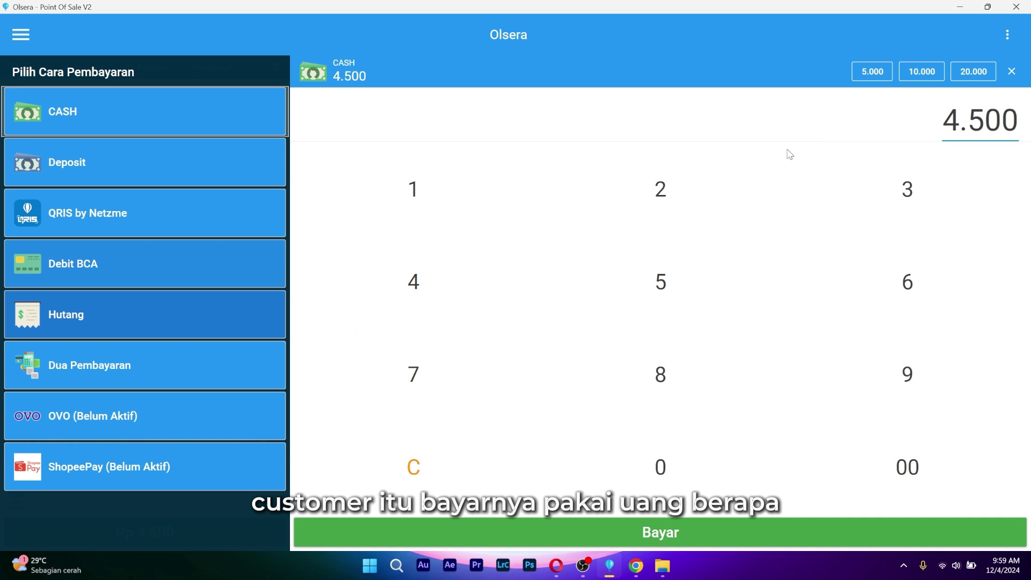
pyautogui.click(918, 72)
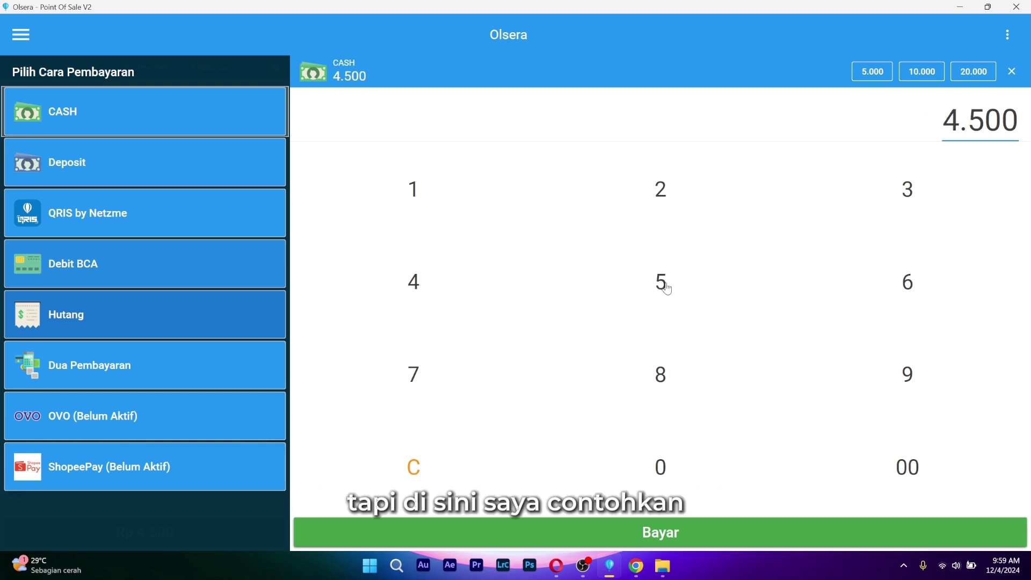
pyautogui.click(911, 76)
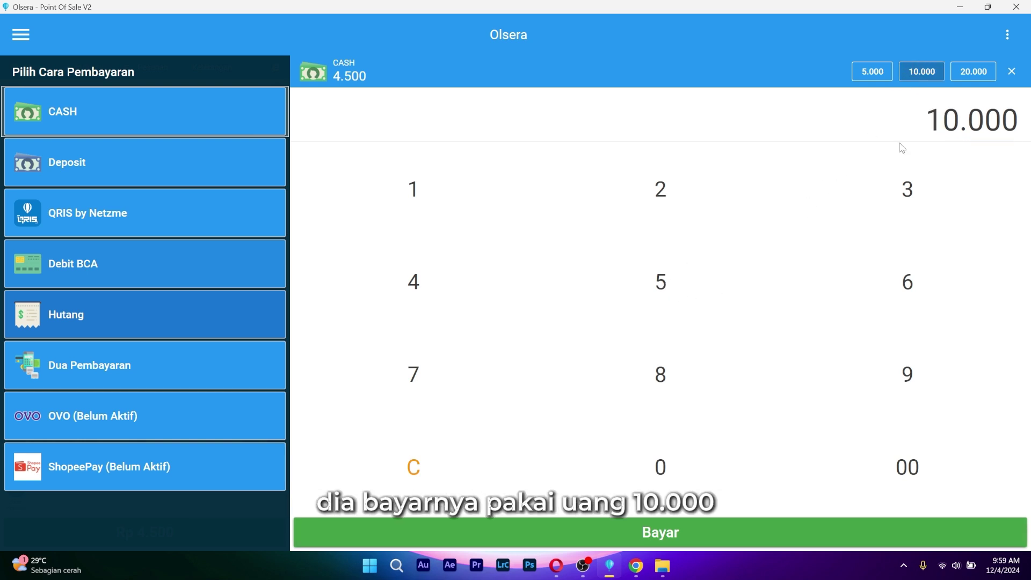
pyautogui.click(622, 534)
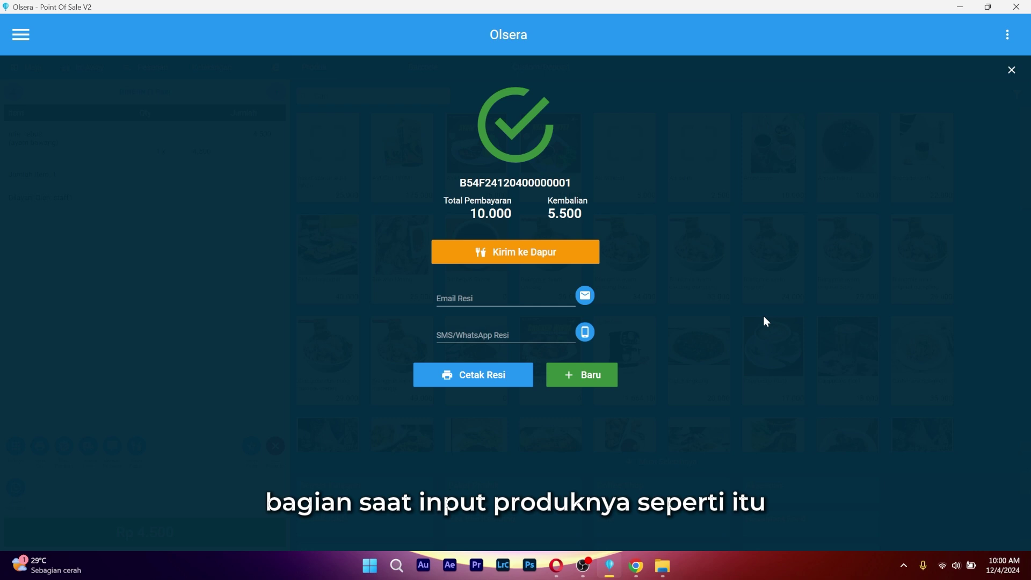
# Step: Look at the e-mail and SMS/WhatsApp receipt fields without filling them in, and start a new order
pyautogui.click(516, 299)
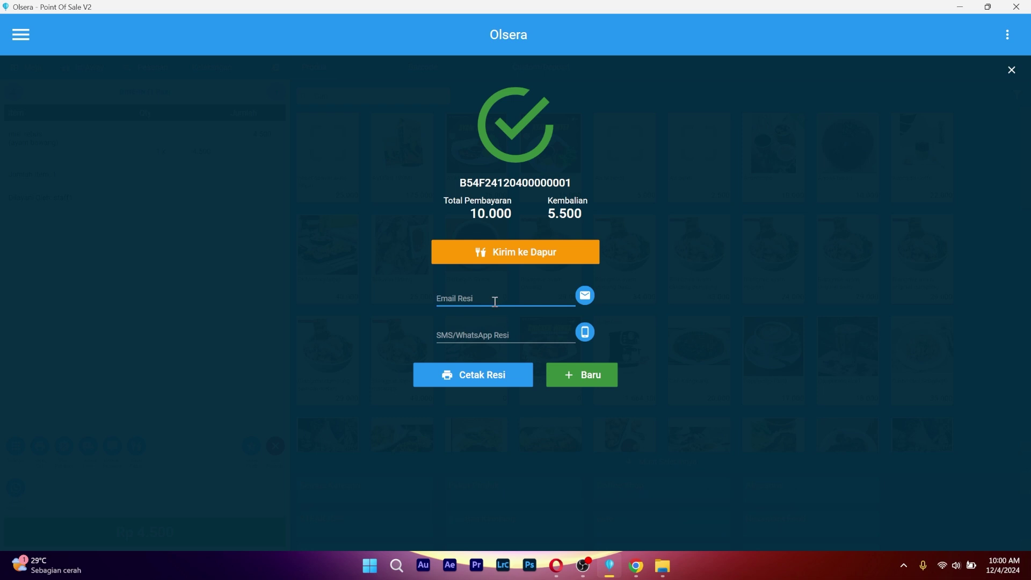
pyautogui.click(505, 336)
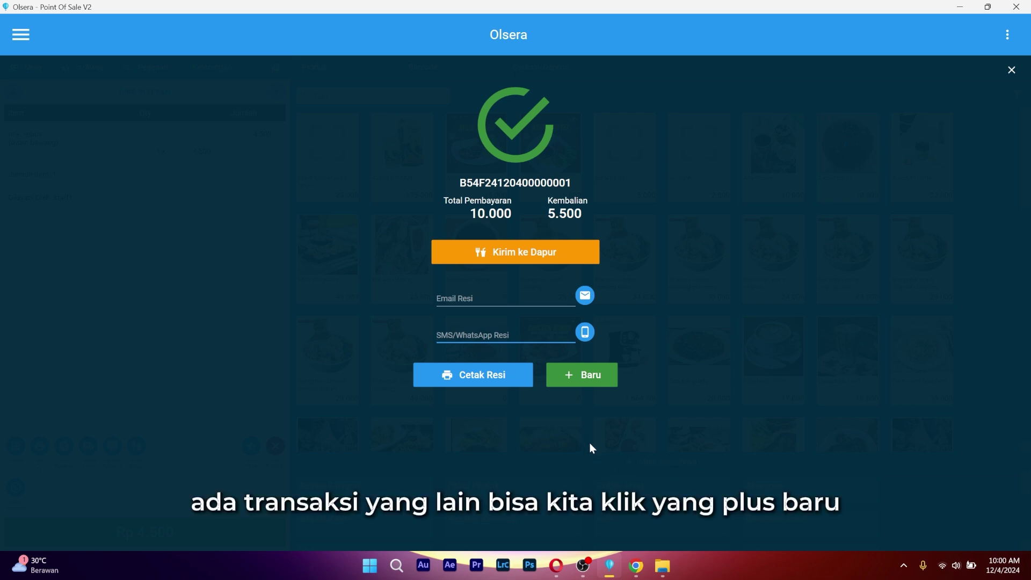
pyautogui.click(600, 377)
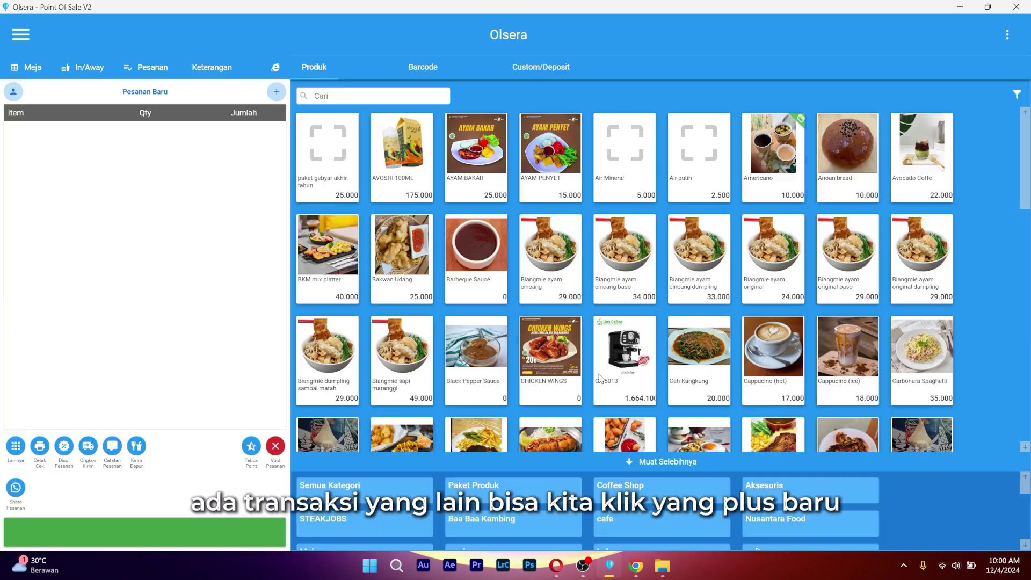